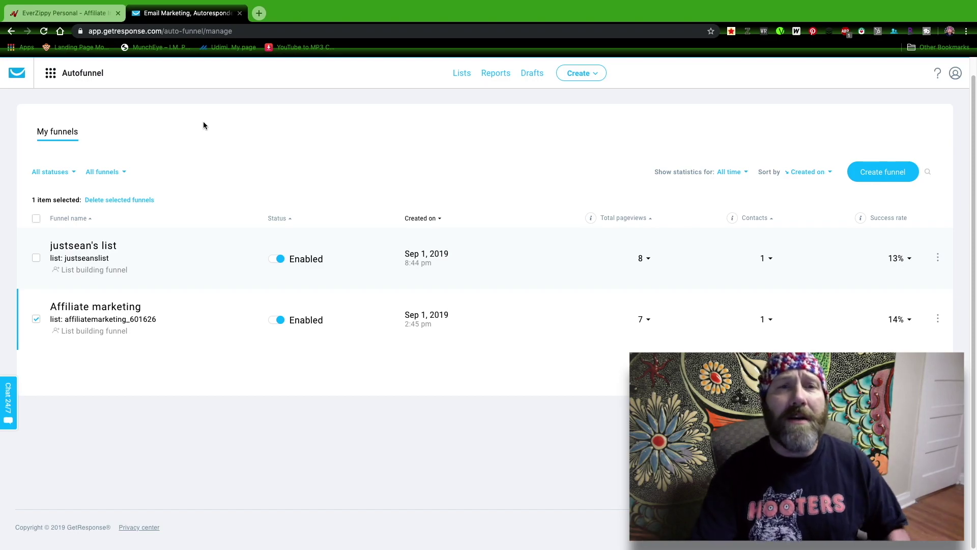
Step: Browse the GetResponse tools list twice, closing it back to the My funnels page
left_click(52, 74)
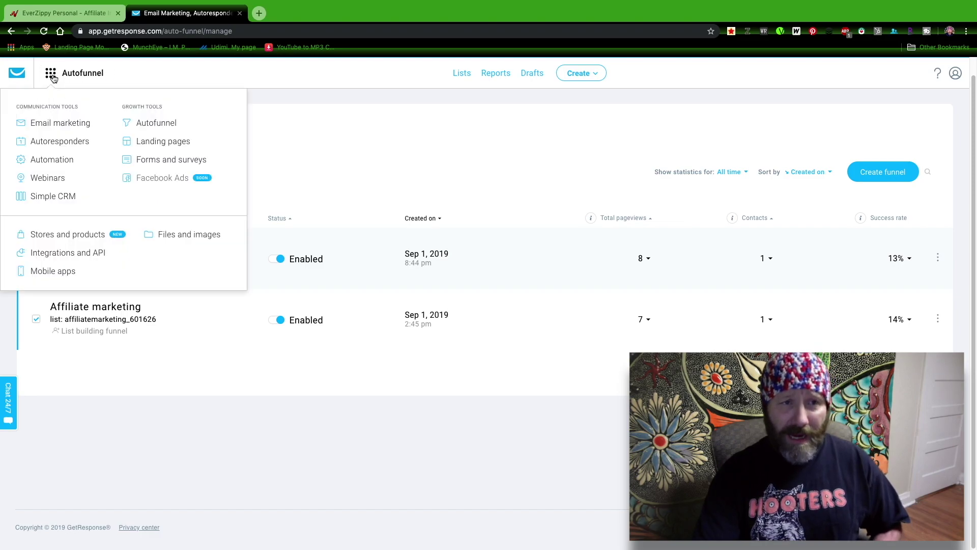
left_click(160, 127)
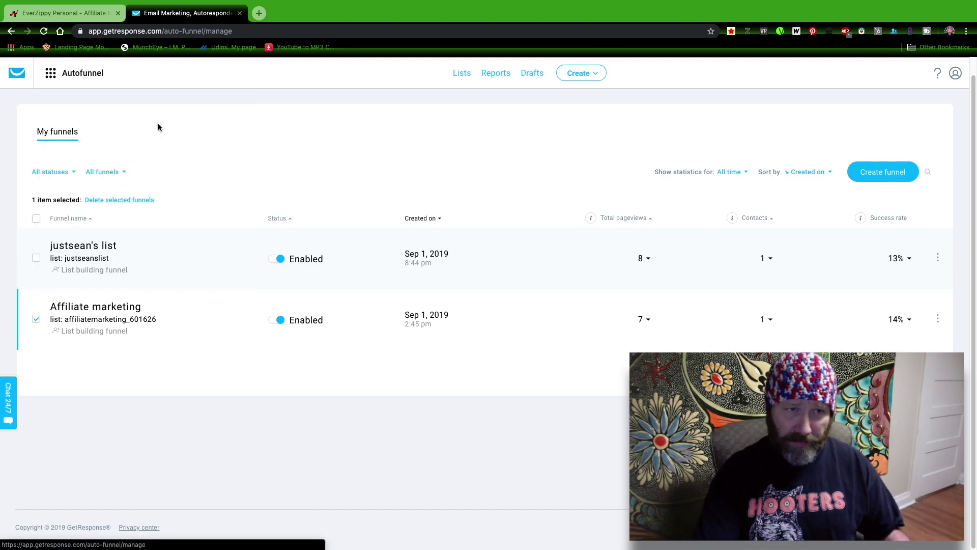
left_click(49, 77)
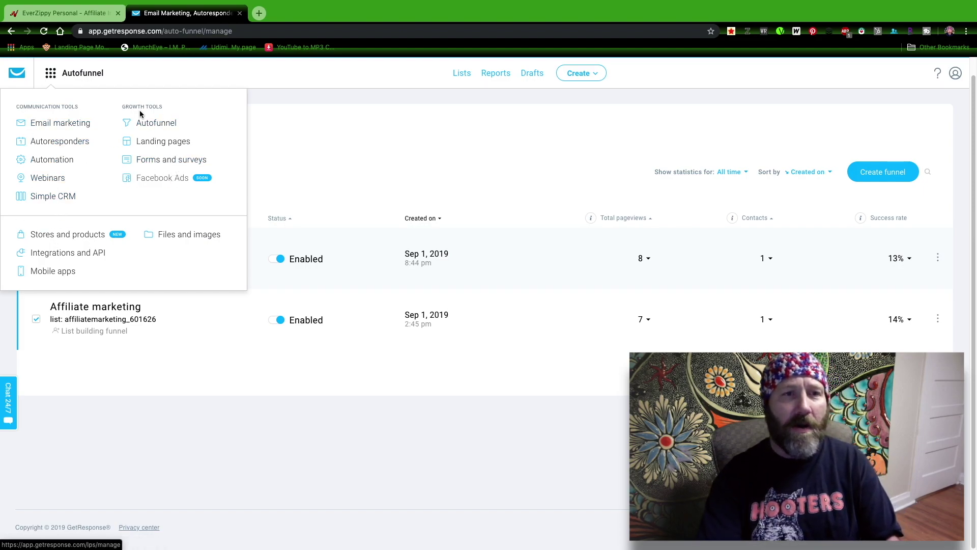
left_click(163, 125)
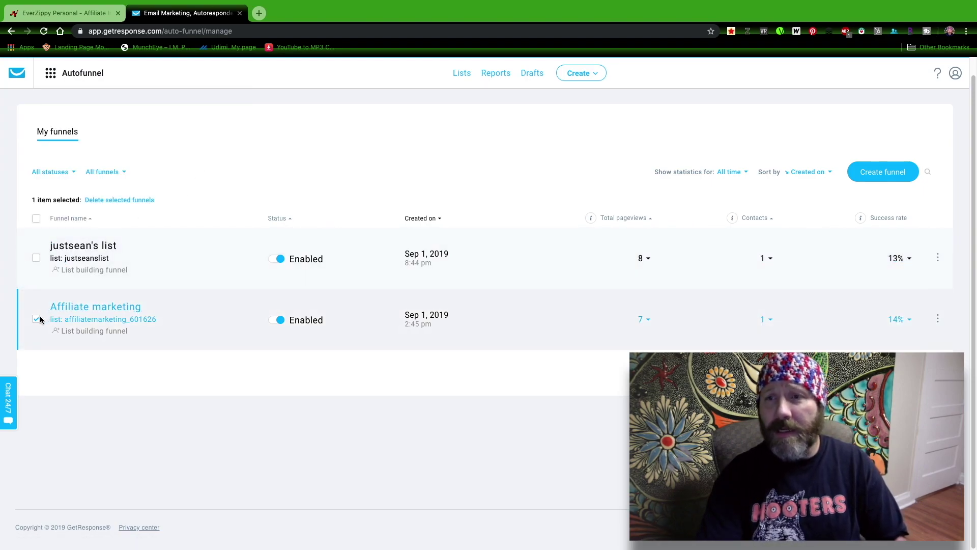
Step: Start a new list-building funnel named 'Everzippy', correcting the mistyped name
left_click(881, 173)
type("Everziipy")
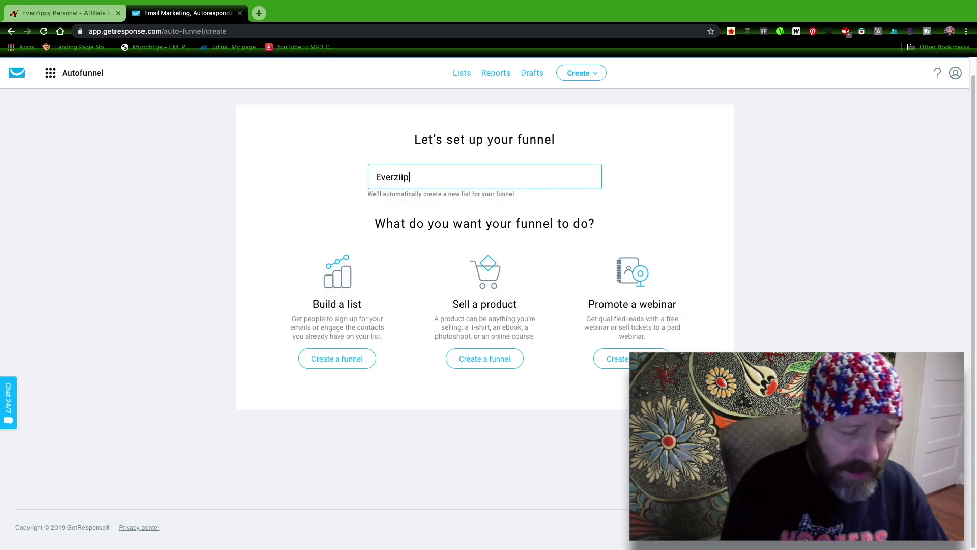
key("BackSpace")
key("BackSpace")
key("BackSpace")
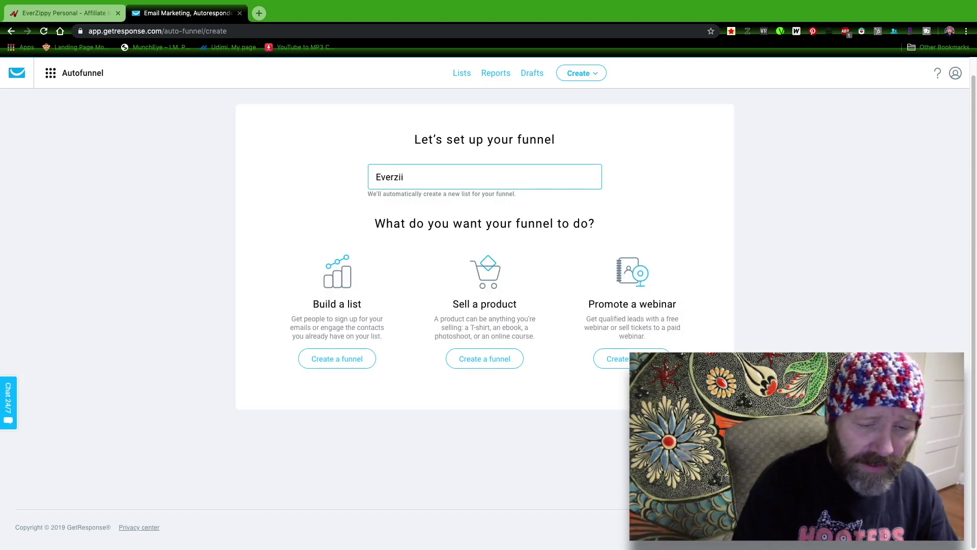
type("ppy")
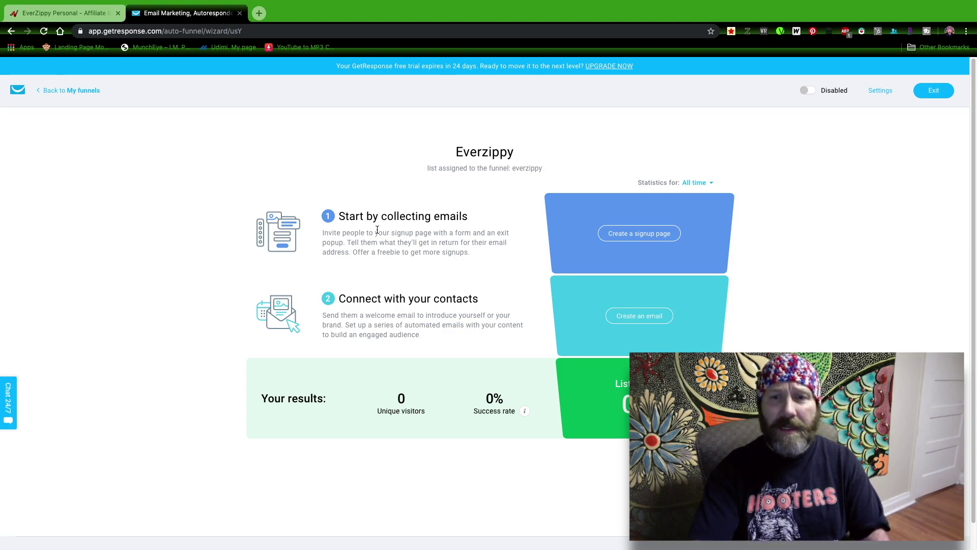
Step: Pick the Free ebook download template for the signup page, preview its thank-you page, and continue
left_click(649, 243)
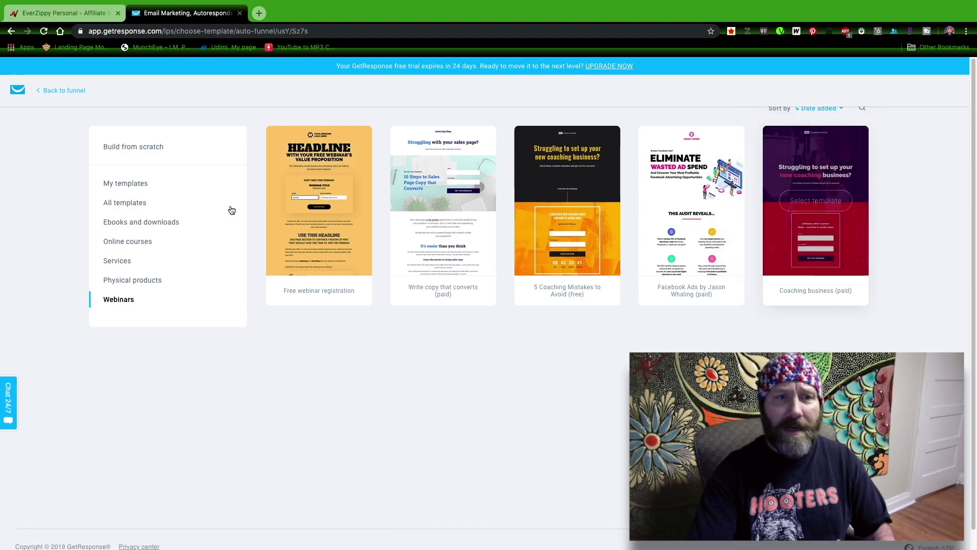
left_click(137, 200)
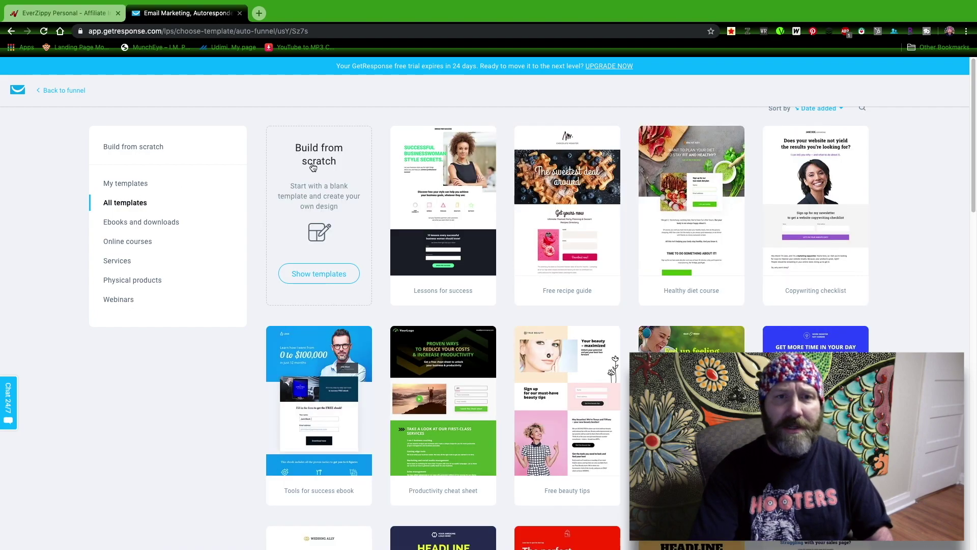
scroll(654, 257, "down", 2)
scroll(835, 260, "down", 2)
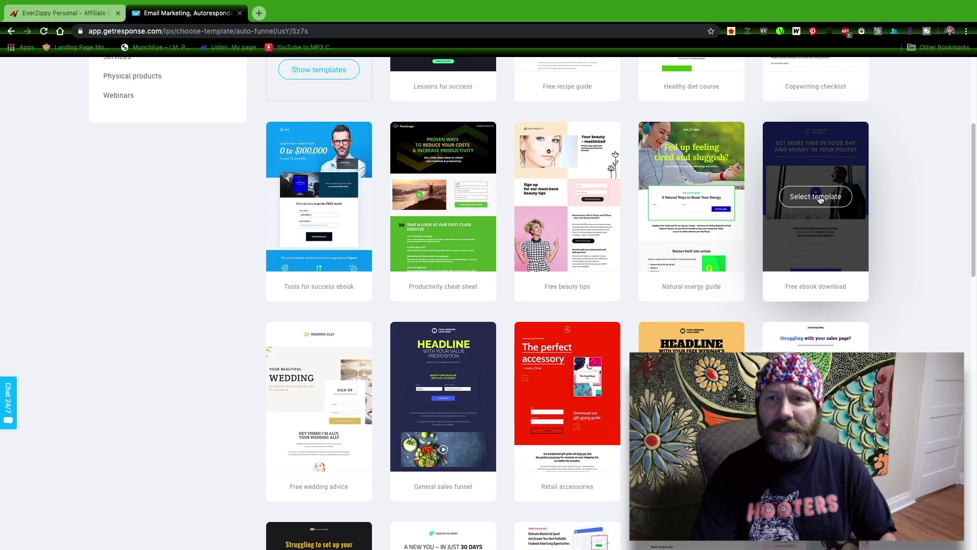
left_click(820, 200)
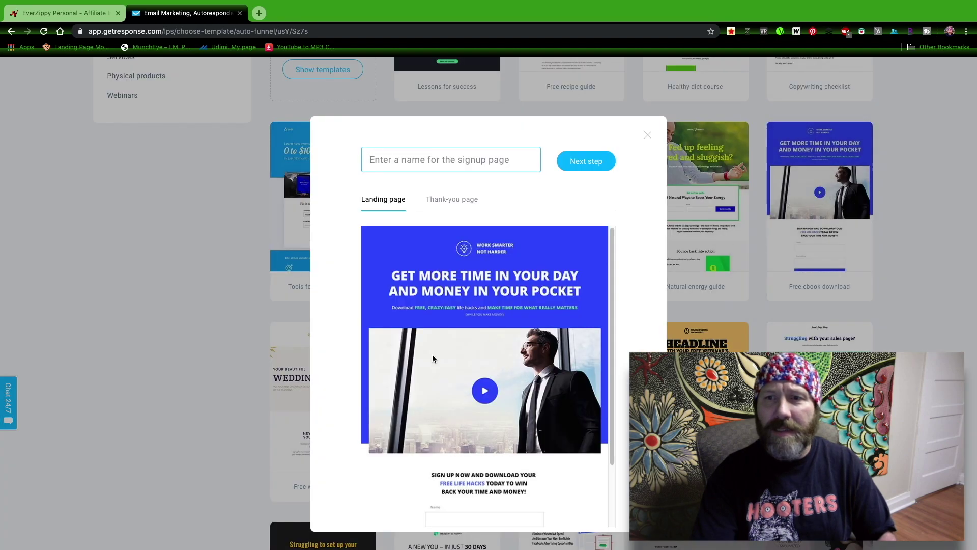
scroll(543, 336, "up", 2)
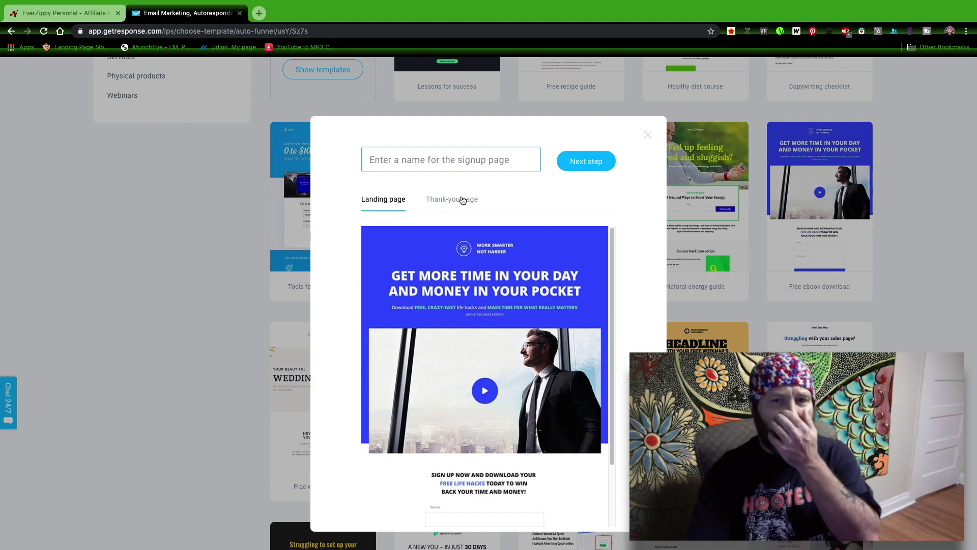
left_click(445, 206)
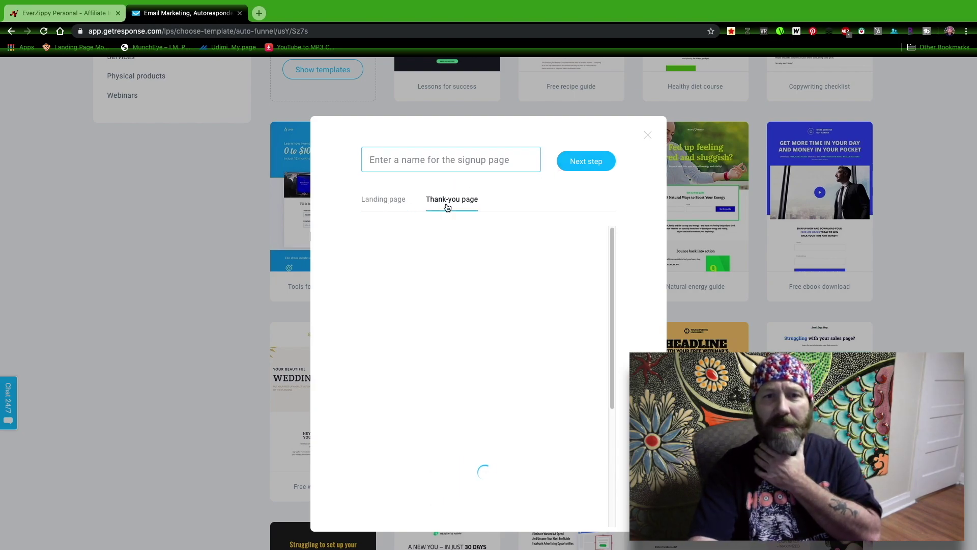
left_click(395, 203)
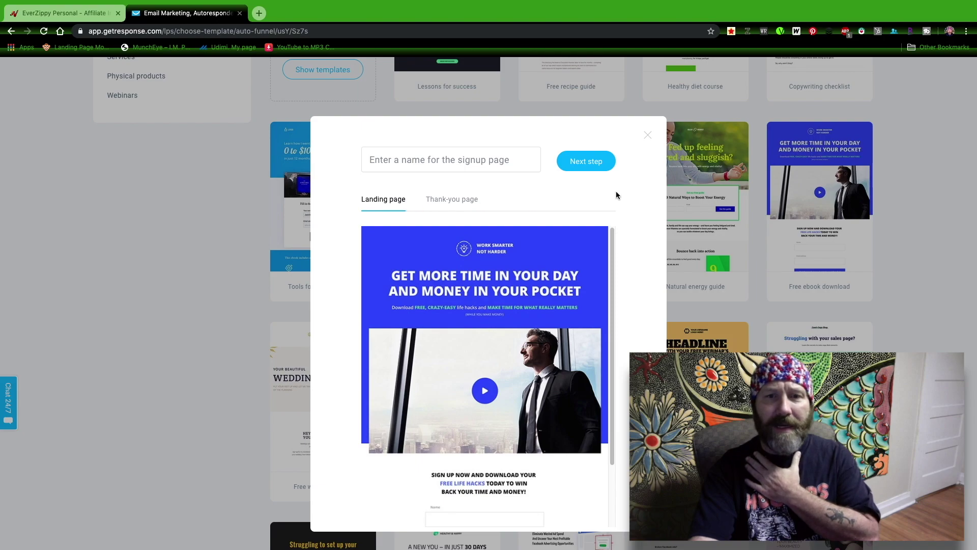
left_click(577, 157)
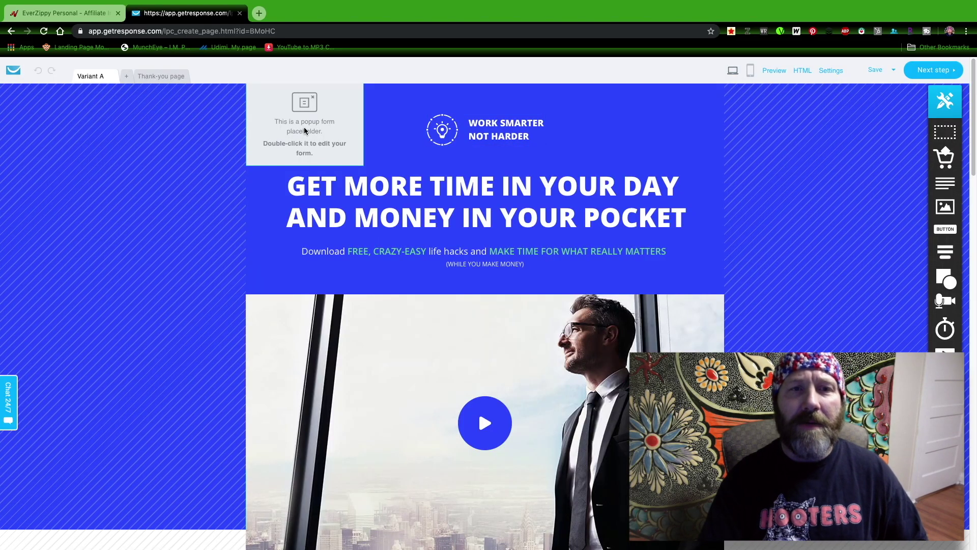
Step: Change the exit popup subtitle to 'AT Least Check IT Out Before You GO!!!!' and close it
double_click(305, 130)
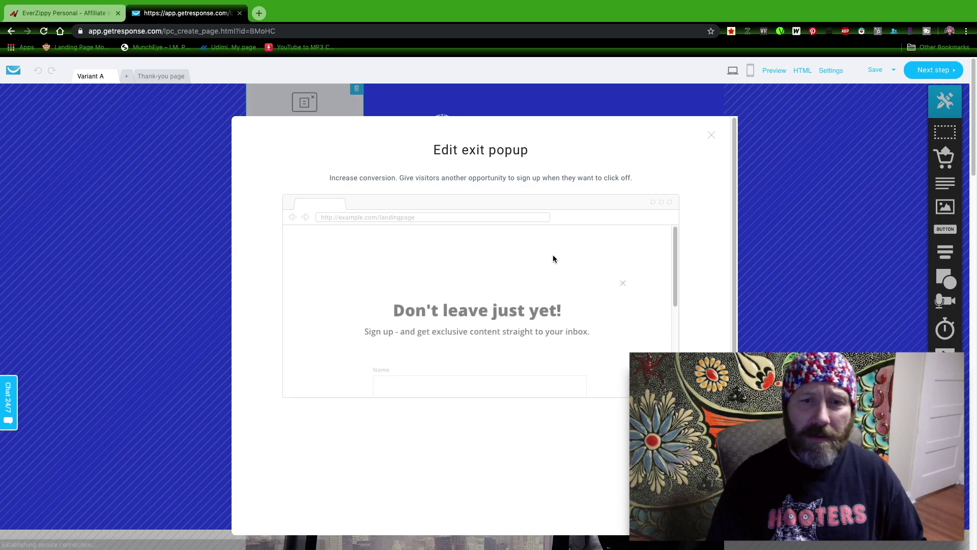
left_click(448, 310)
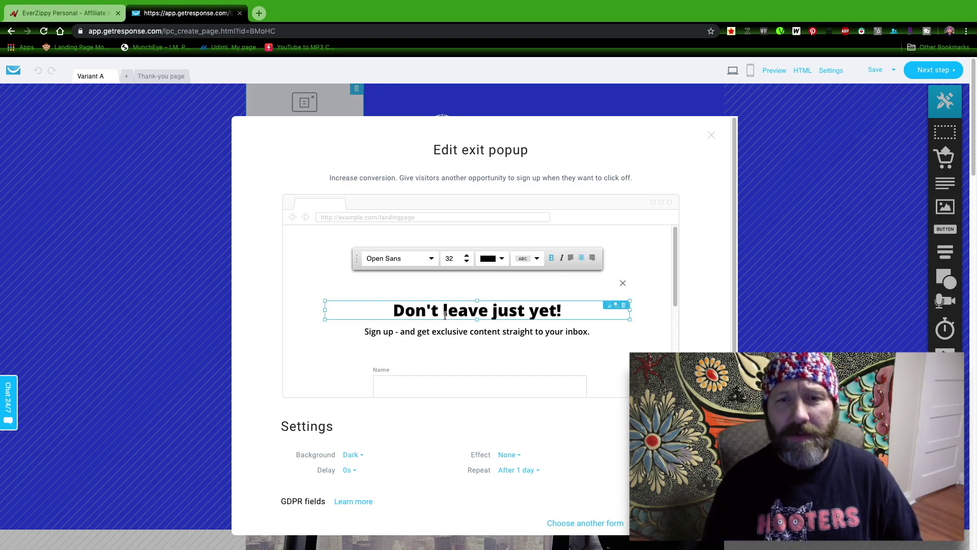
triple_click(575, 334)
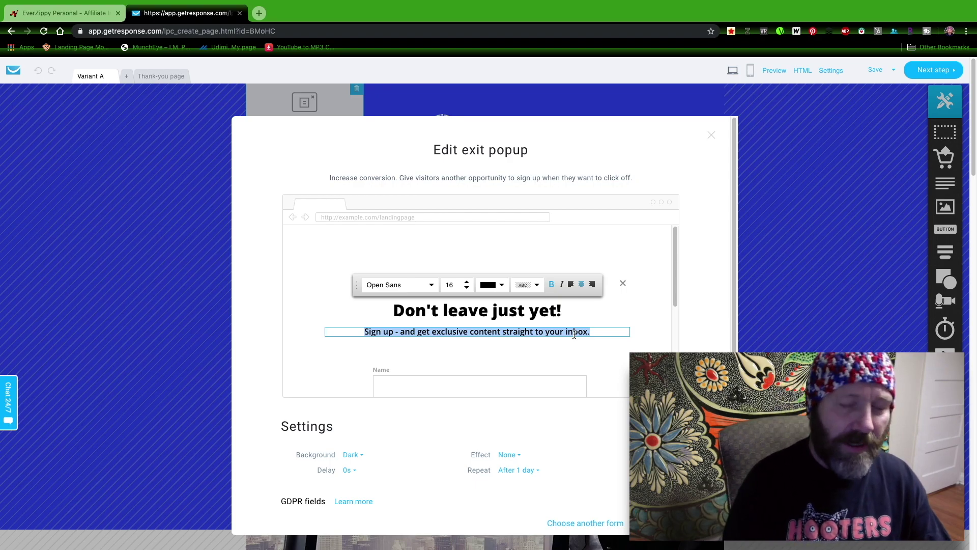
type("A")
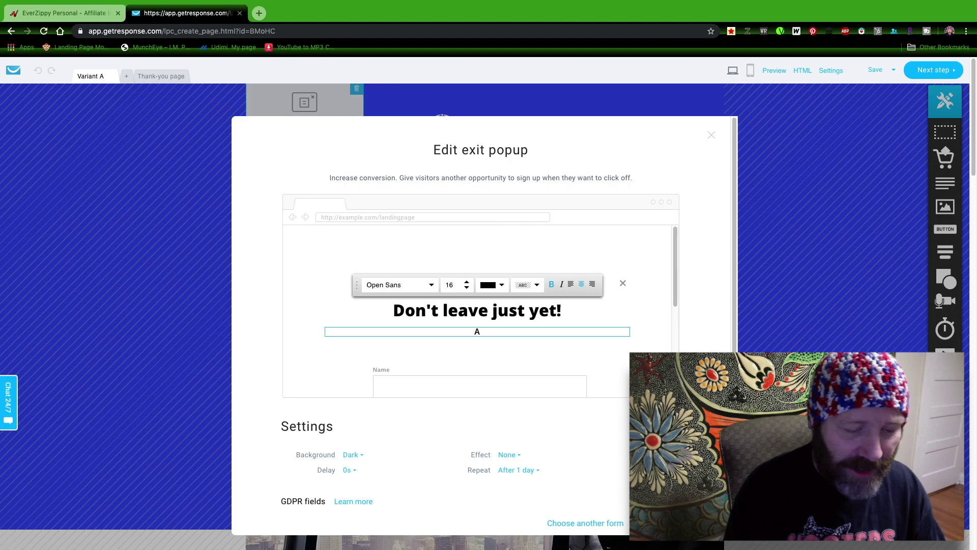
type("T Least ")
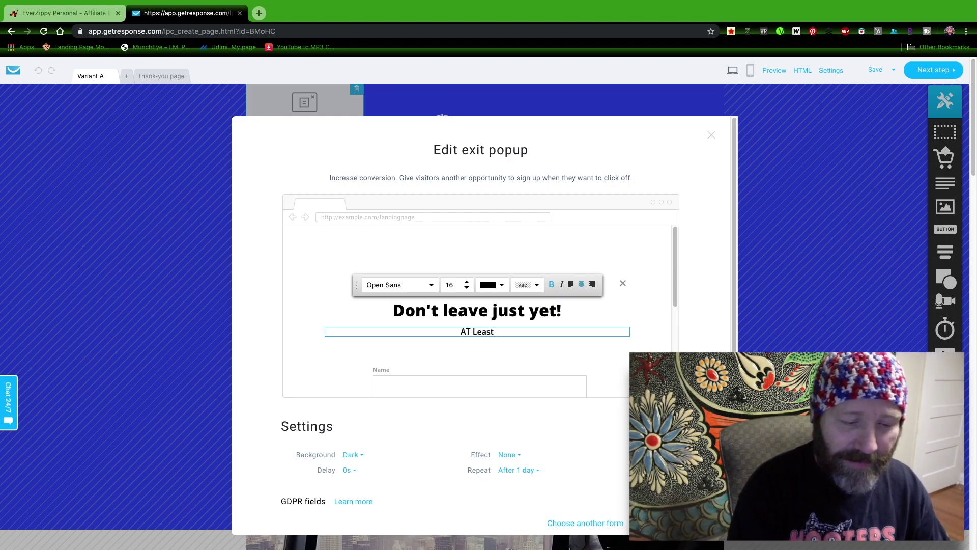
type("Chec")
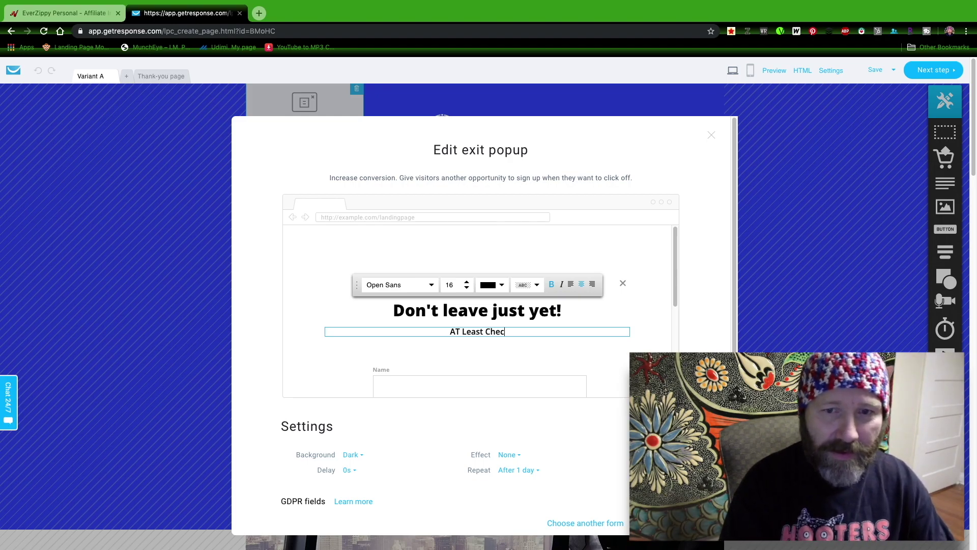
type("k Out Bf")
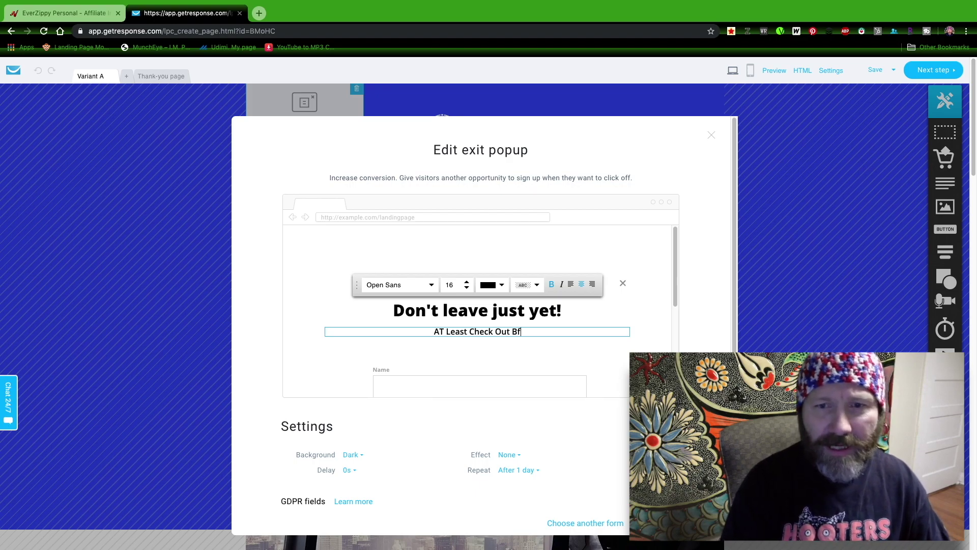
key("BackSpace")
type("efore You")
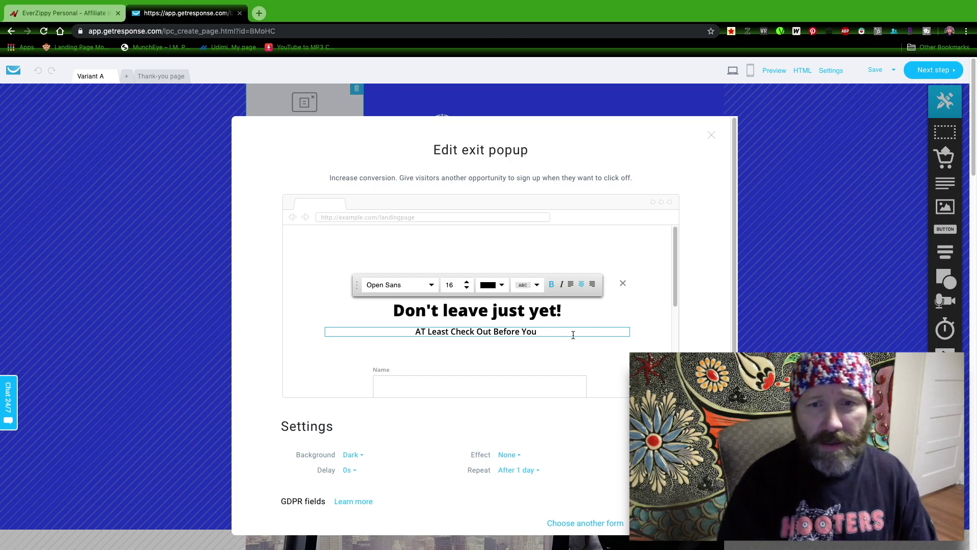
type("GO!!!!")
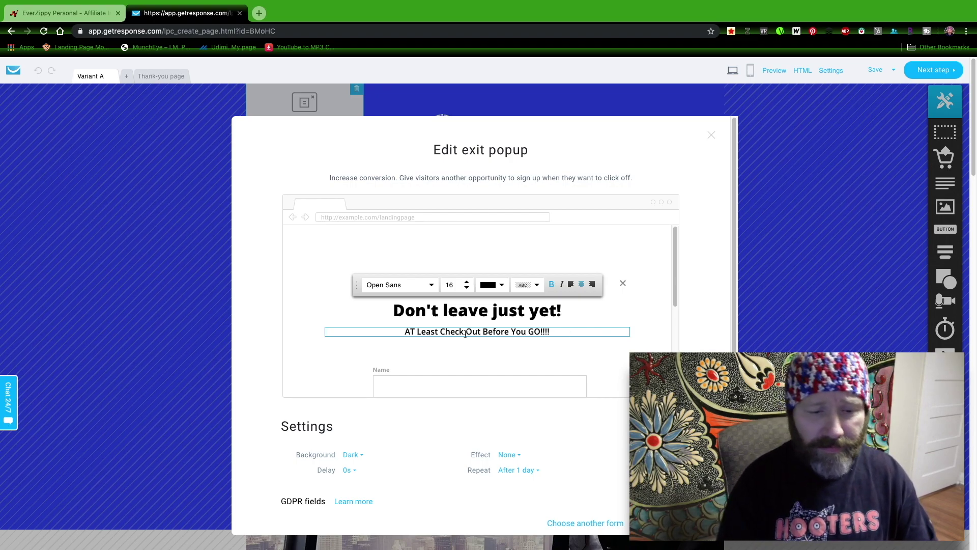
type("T")
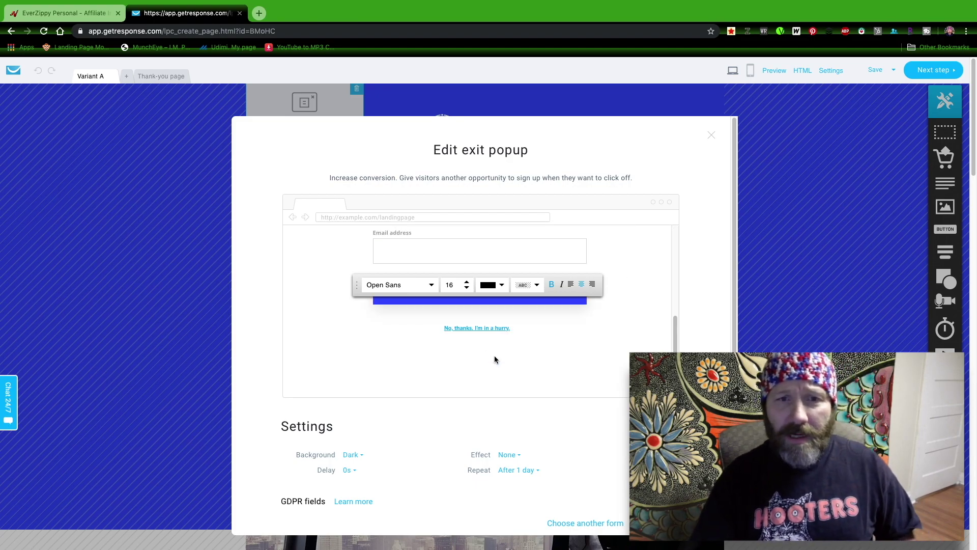
scroll(494, 355, "up", 2)
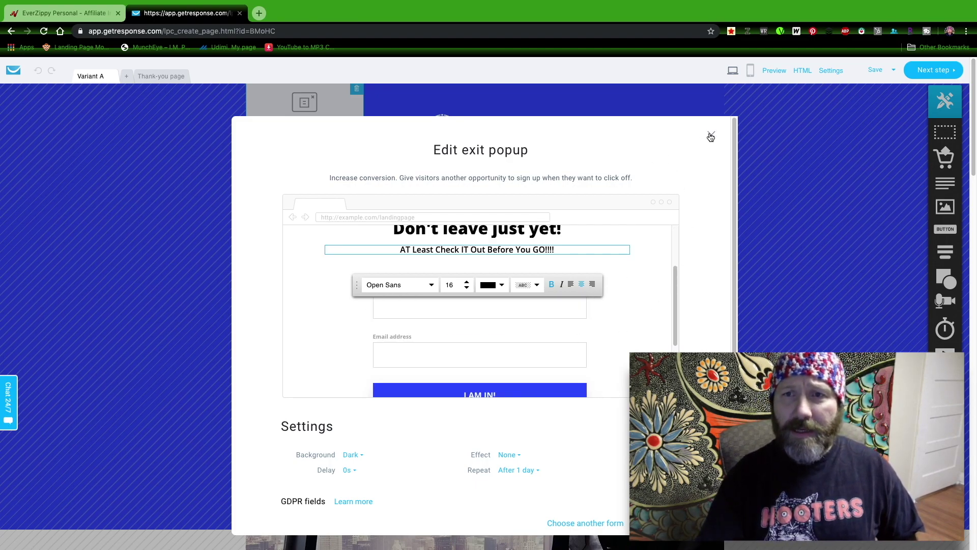
left_click(711, 136)
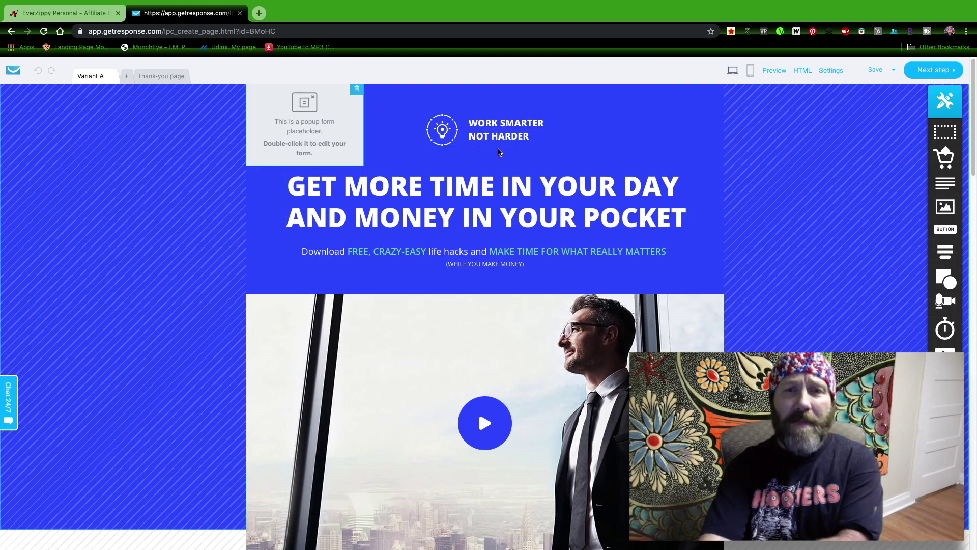
Step: Delete the Work Smarter Not Harder logo block and click into the main headline
left_click(501, 138)
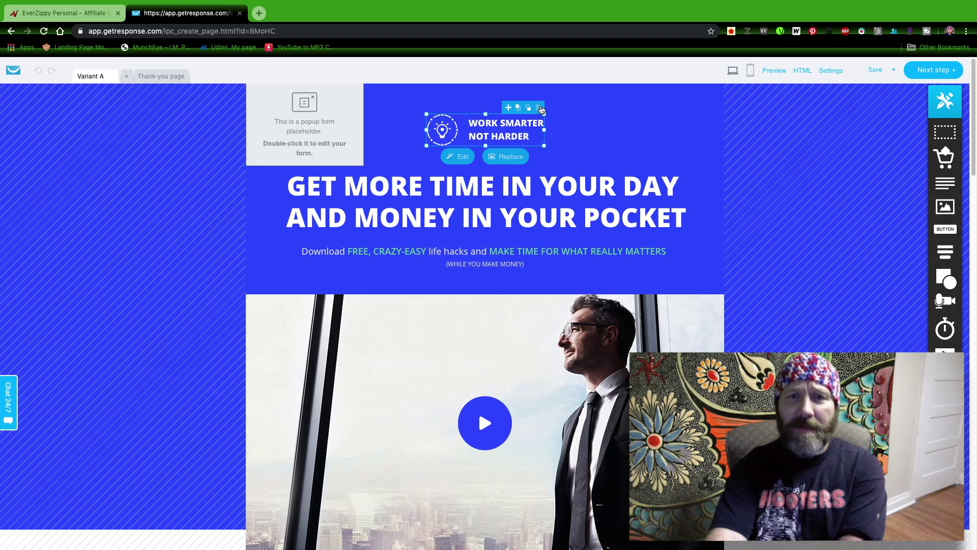
left_click(541, 109)
left_click(508, 137)
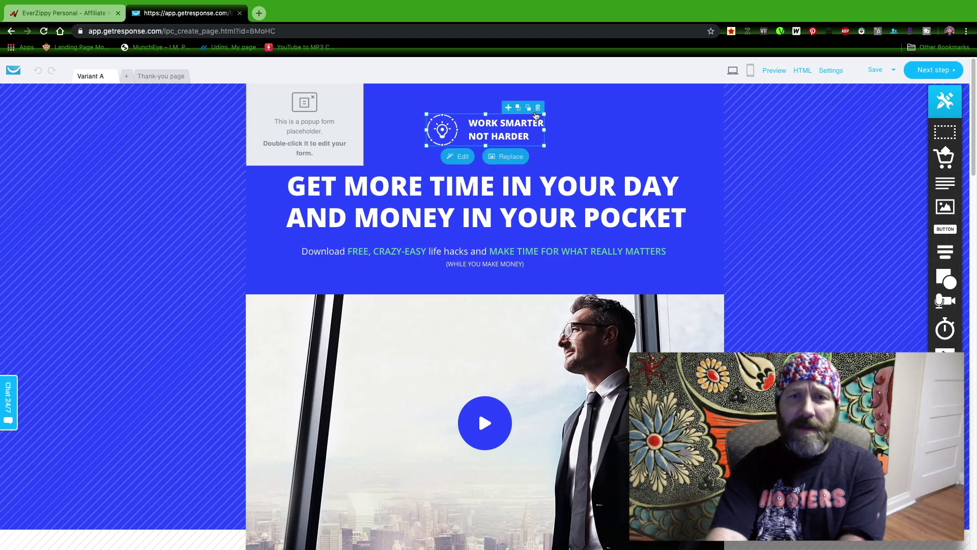
left_click(537, 108)
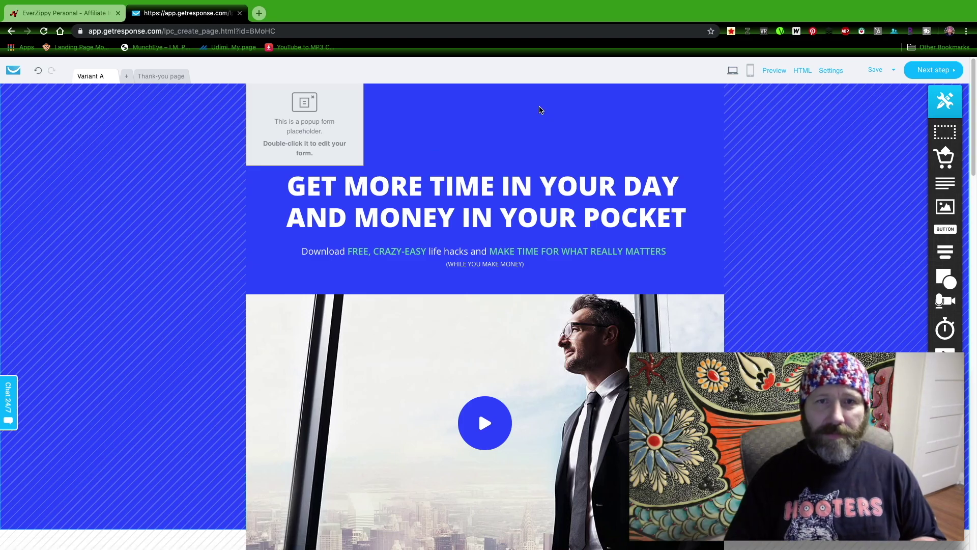
double_click(397, 182)
left_click(531, 207)
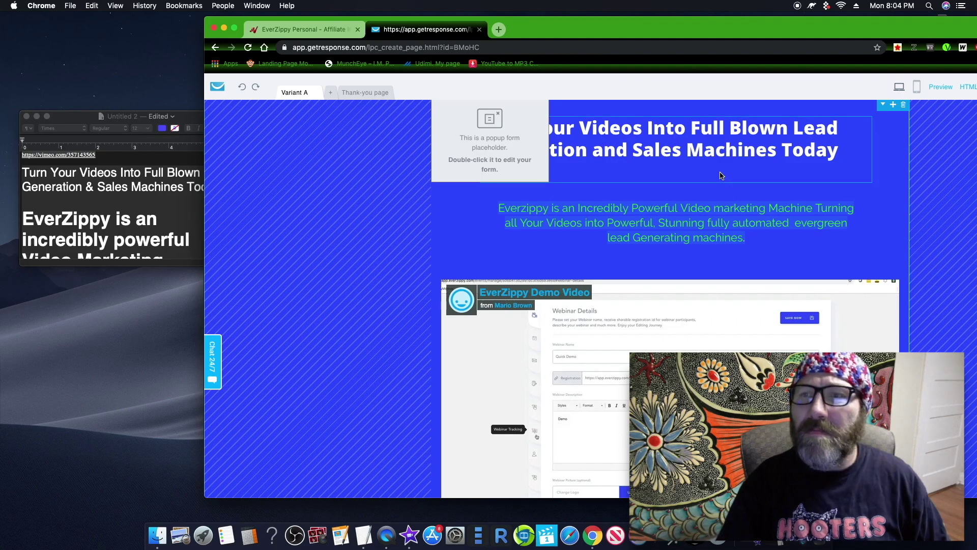
left_click(721, 179)
Step: Delete the WORK SMARTER and READY TO START SAVING TIME sections from the signup page
scroll(769, 267, "down", 5)
scroll(768, 268, "up", 5)
scroll(769, 268, "down", 10)
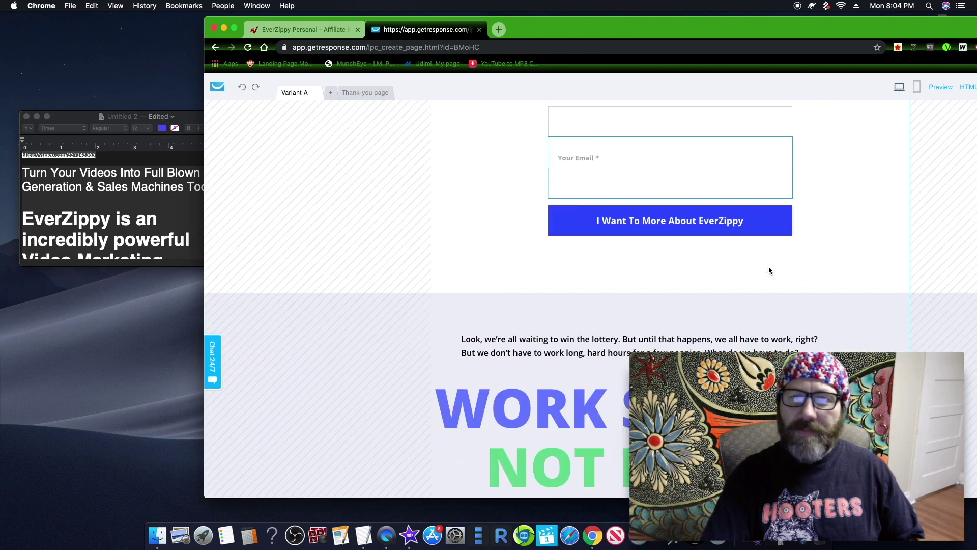
scroll(769, 270, "down", 10)
scroll(769, 271, "up", 4)
scroll(769, 270, "up", 10)
scroll(769, 271, "down", 3)
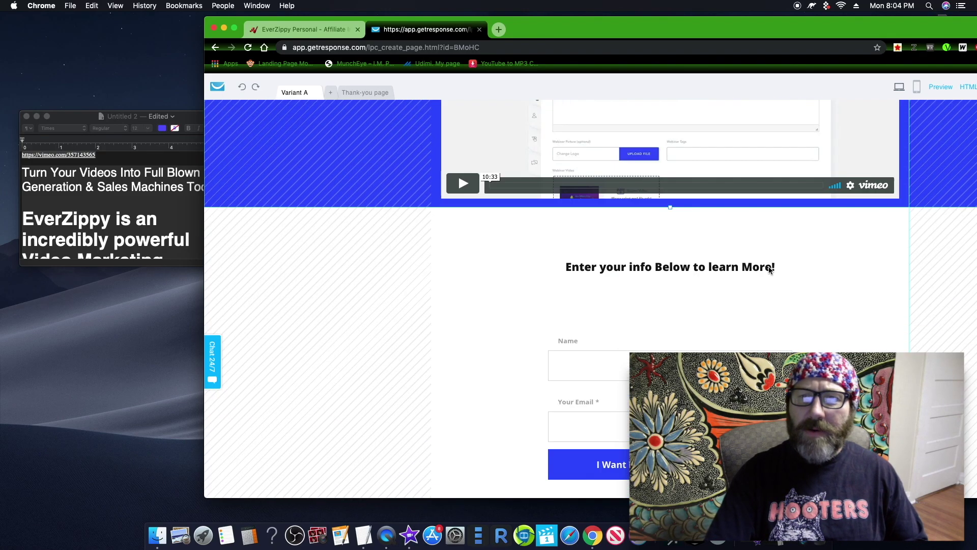
scroll(768, 270, "down", 8)
scroll(768, 270, "up", 10)
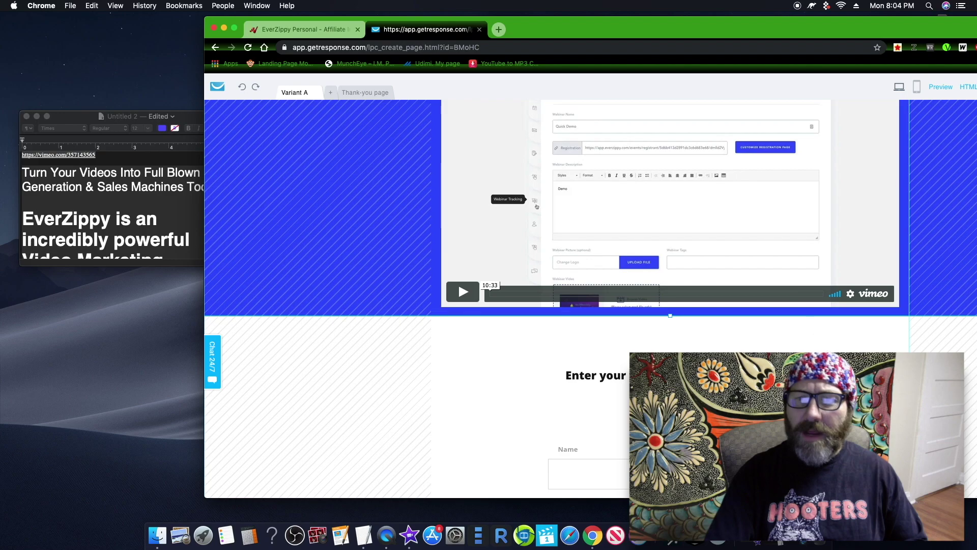
scroll(833, 340, "down", 7)
mouse_move(886, 295)
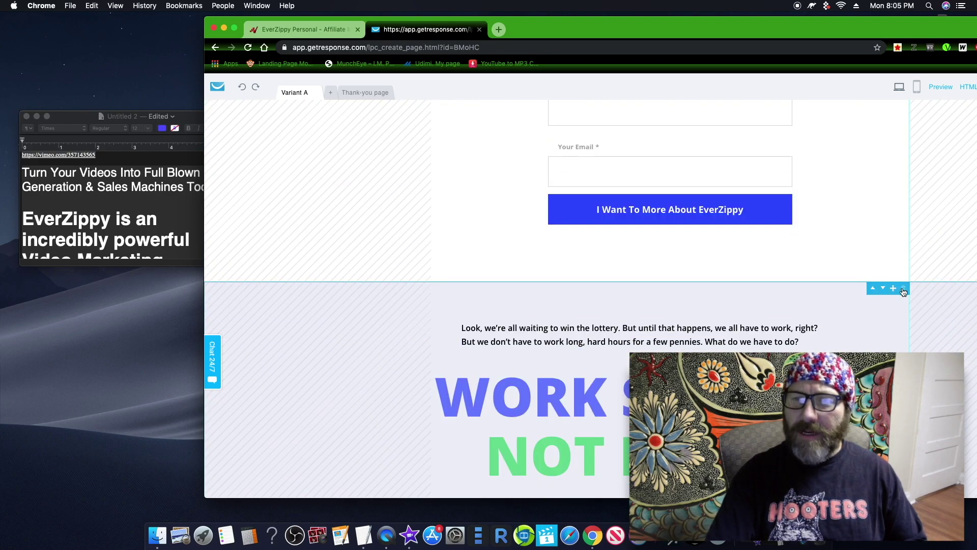
left_click(902, 288)
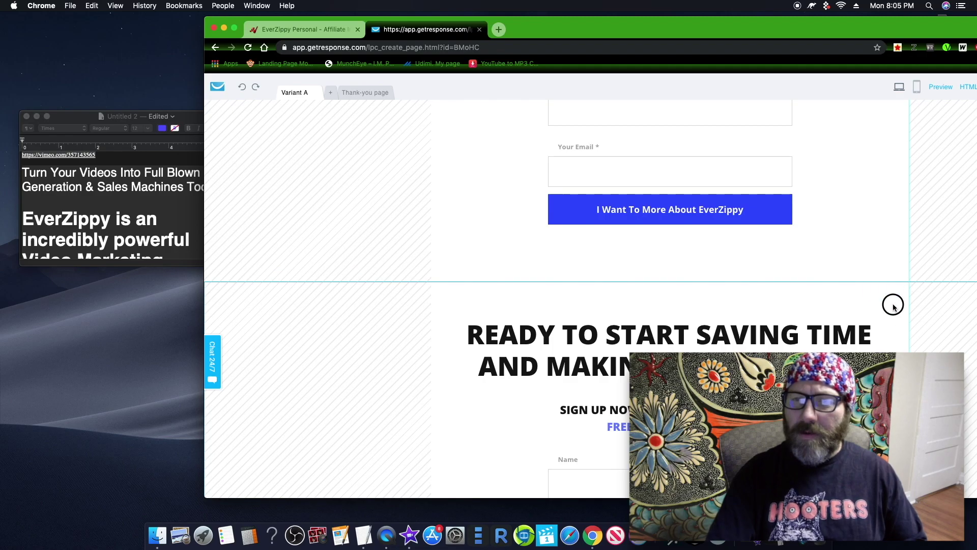
left_click(901, 289)
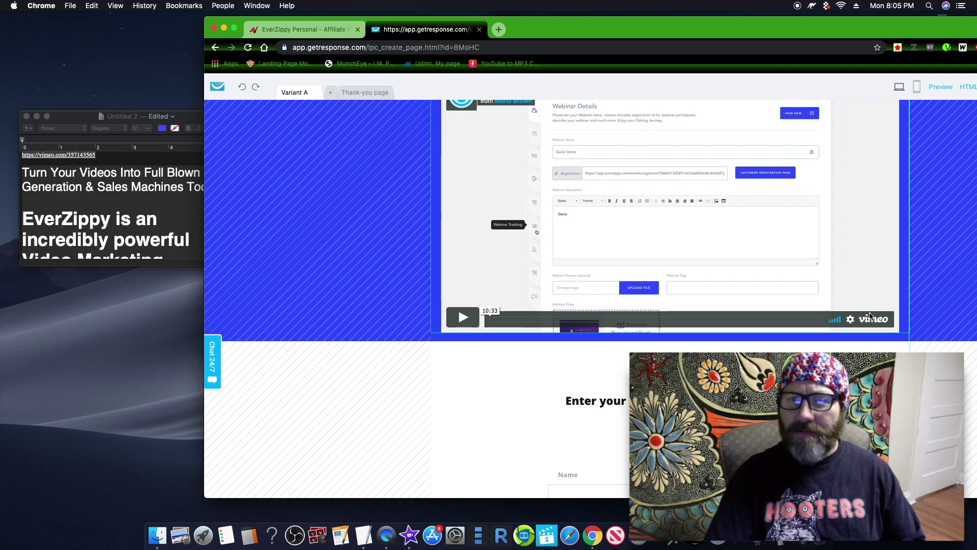
scroll(618, 191, "down", 4)
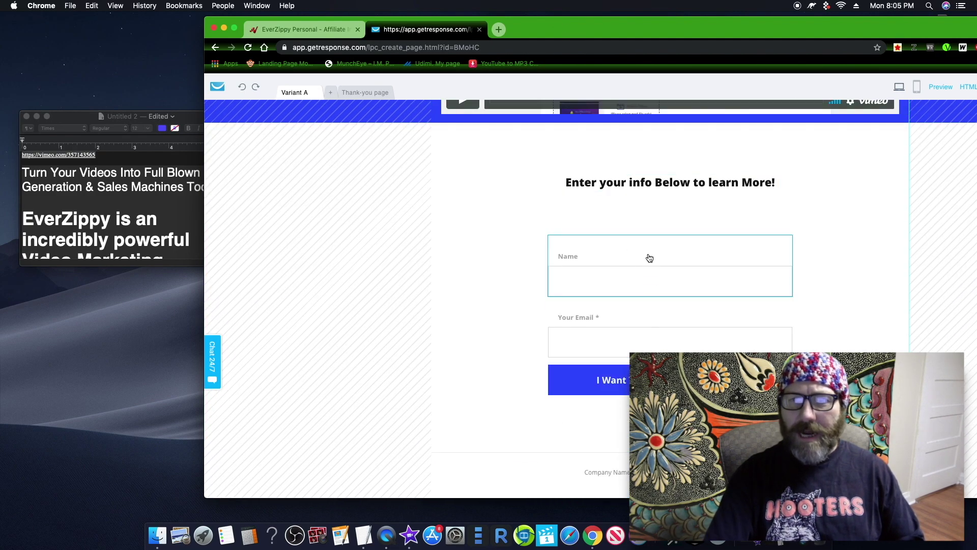
scroll(616, 279, "down", 4)
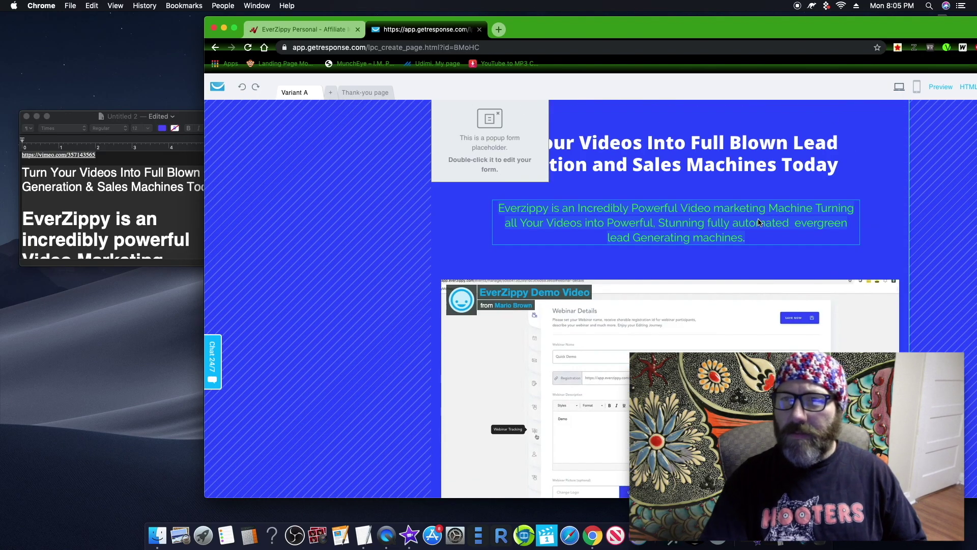
Step: Maximise the browser window and review the edited signup page
left_click_drag(913, 33, 746, 44)
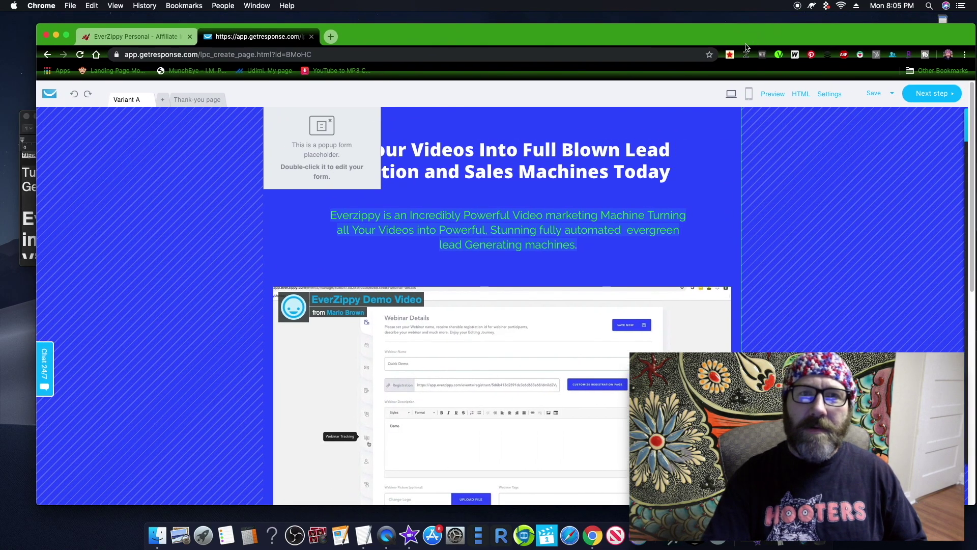
left_click(66, 34)
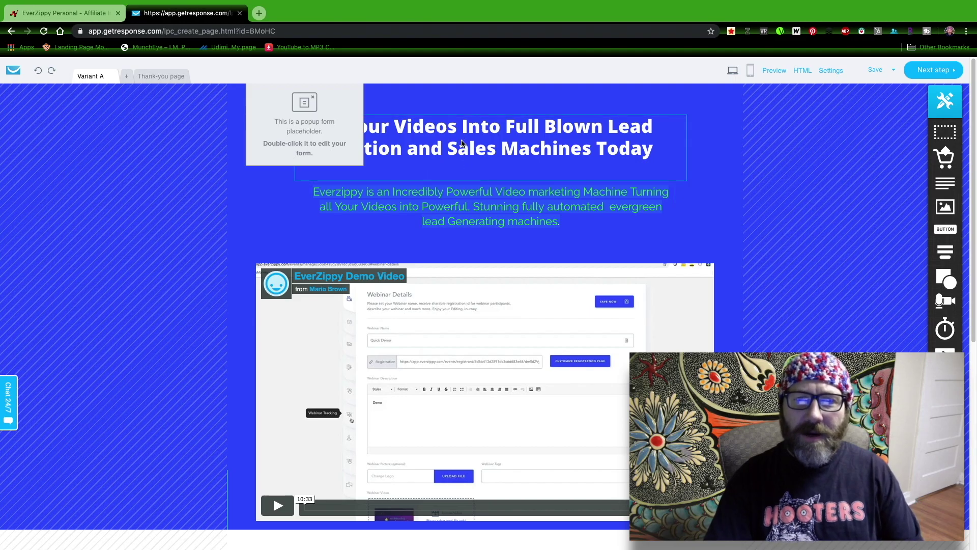
scroll(469, 254, "down", 7)
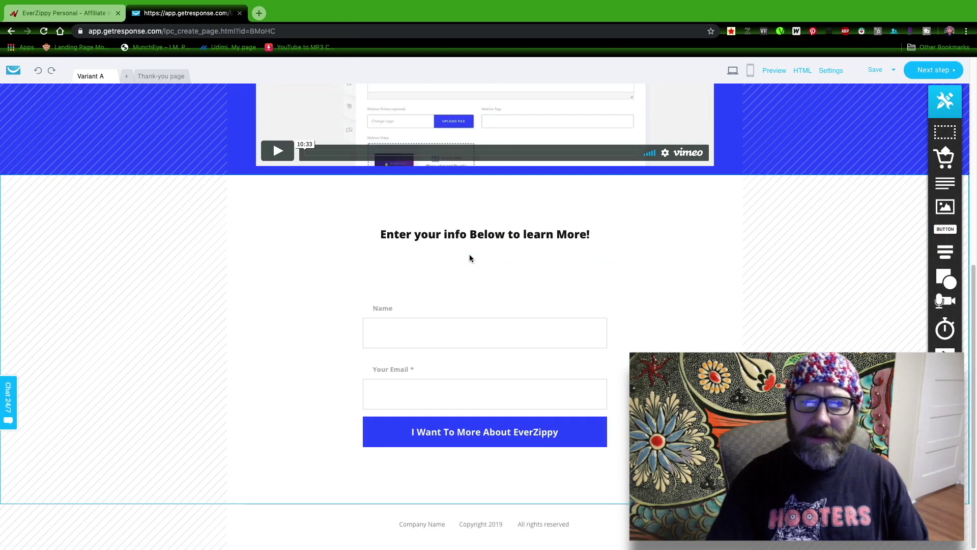
scroll(469, 255, "up", 7)
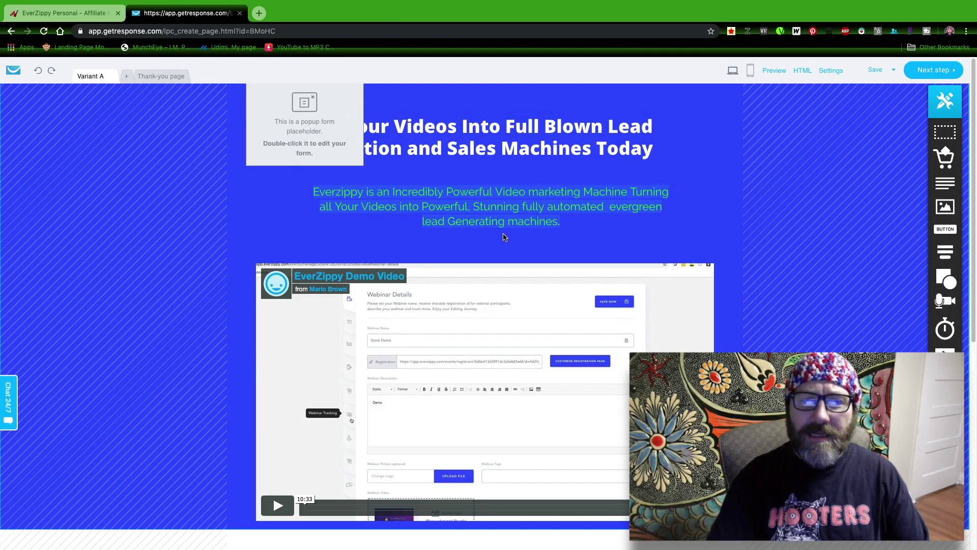
scroll(489, 315, "down", 3)
scroll(492, 295, "down", 4)
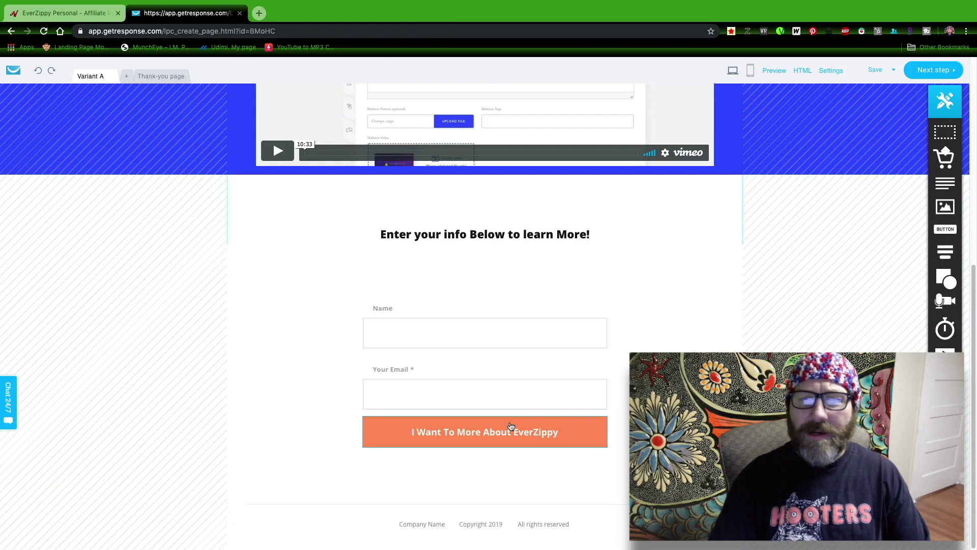
scroll(556, 258, "up", 7)
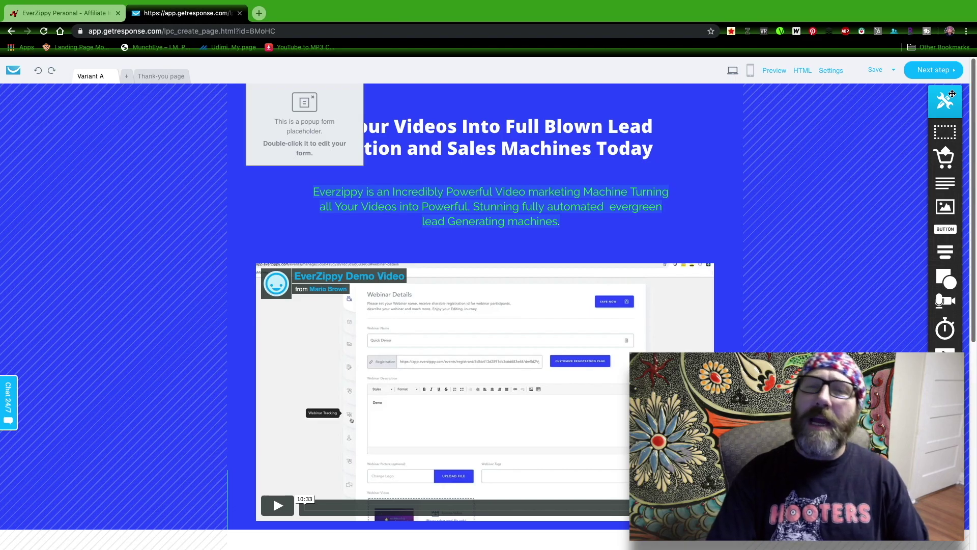
Step: On the Thank-you page, remove the WORK SMARTER logo and place a button inside the box
left_click(939, 72)
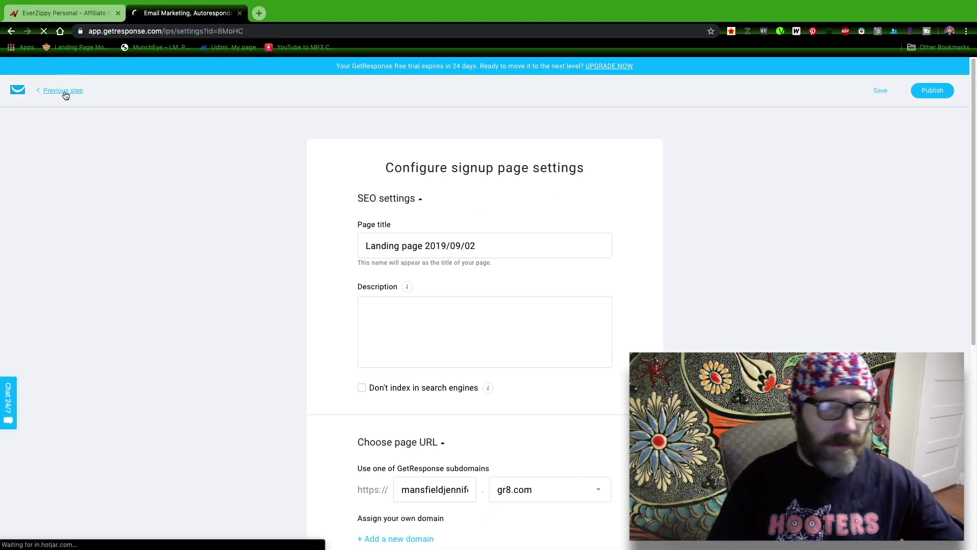
left_click(61, 97)
left_click(162, 75)
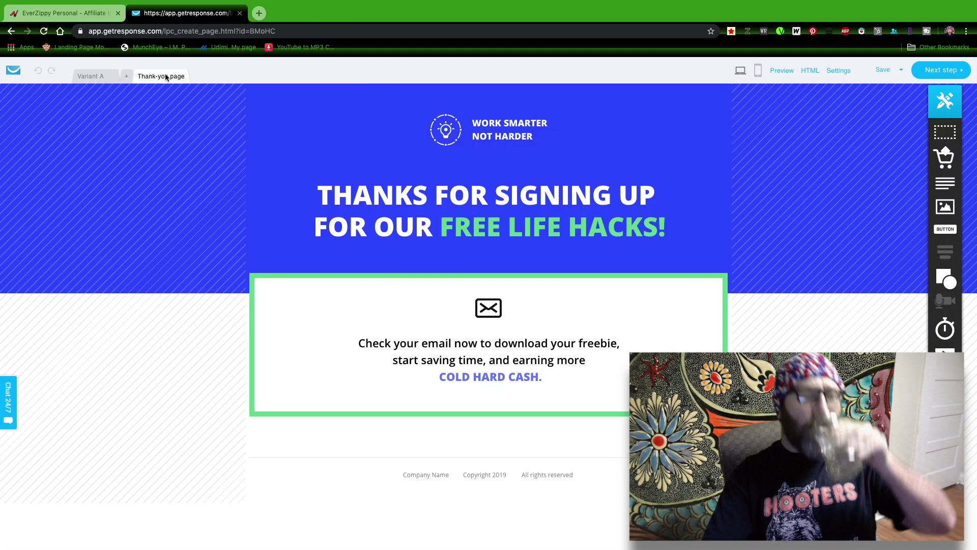
left_click(504, 133)
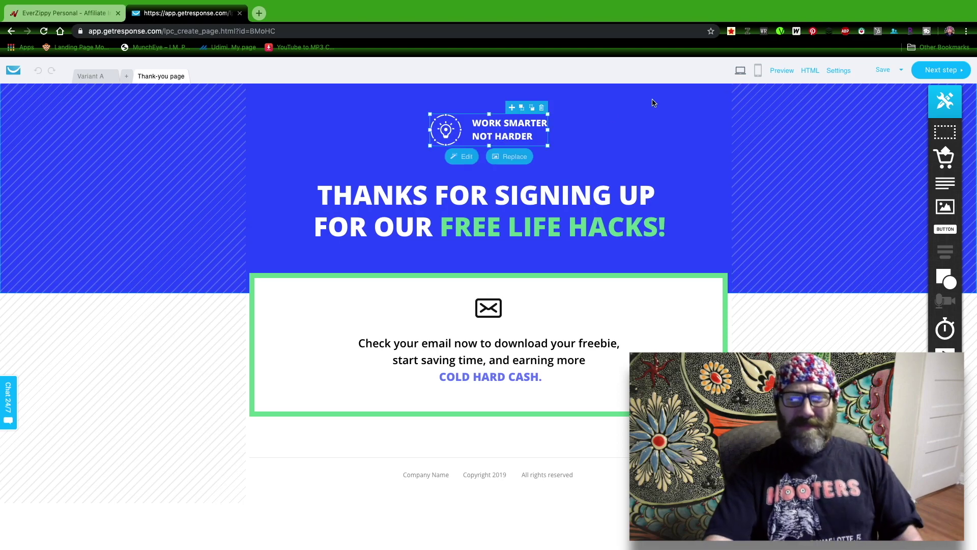
left_click(534, 145)
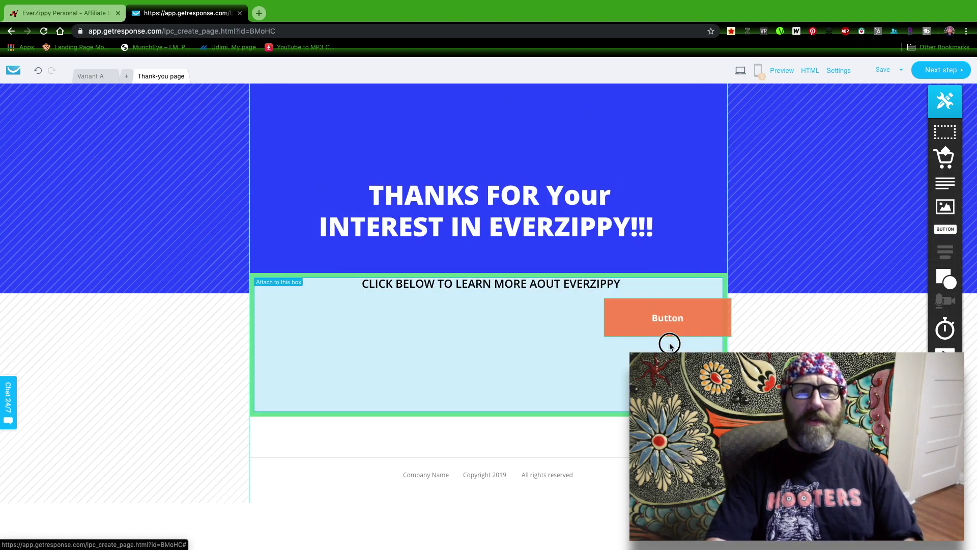
left_click_drag(670, 343, 470, 331)
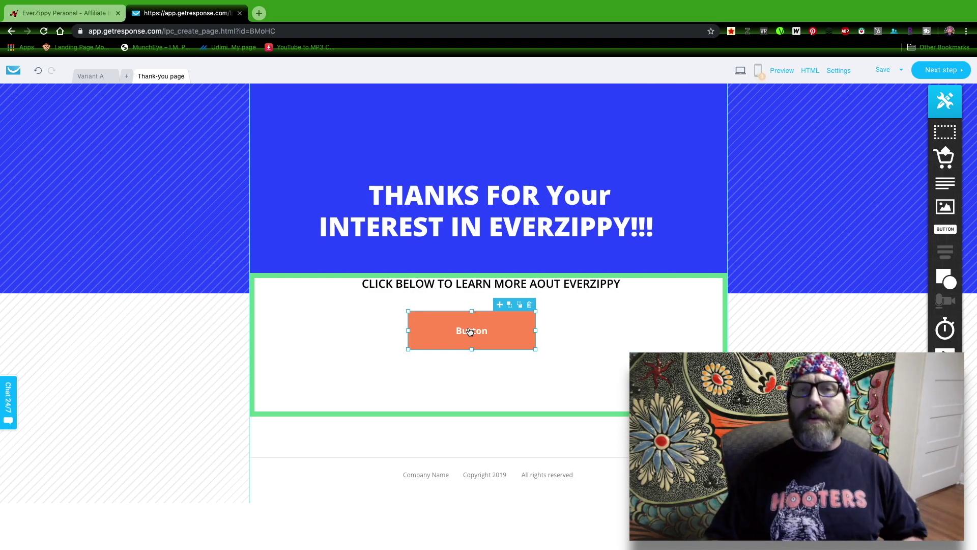
Step: Move the new button under the click-below line and label it 'CLICK HERE'
left_click_drag(470, 332, 479, 316)
double_click(479, 321)
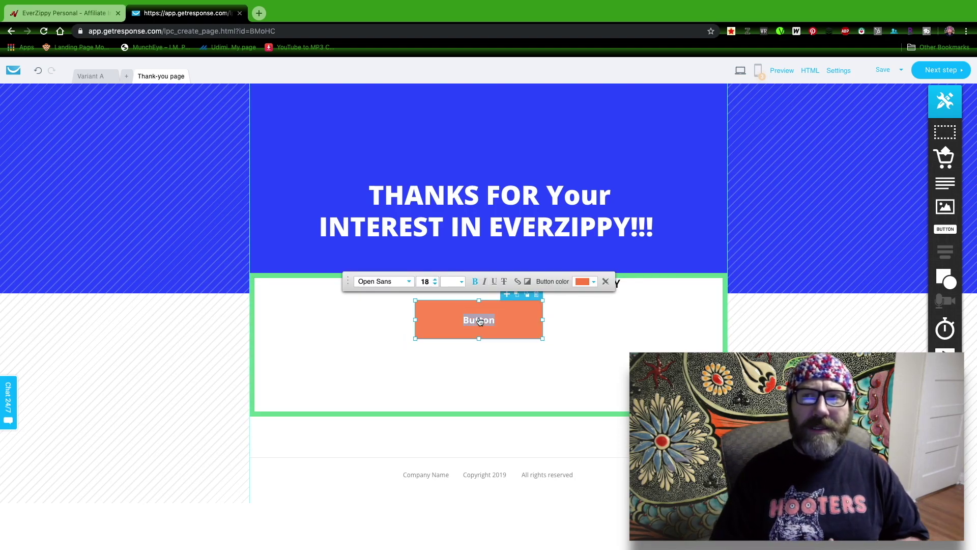
type("CLICK HERE")
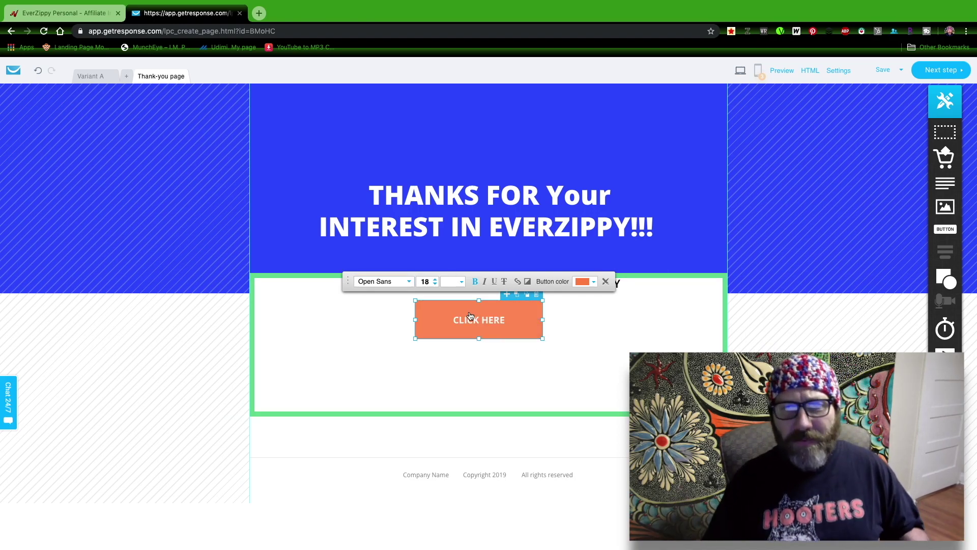
left_click(658, 324)
Step: Open the CLICK HERE button's link settings, ready to enter a URL
left_click(509, 312)
left_click(509, 312)
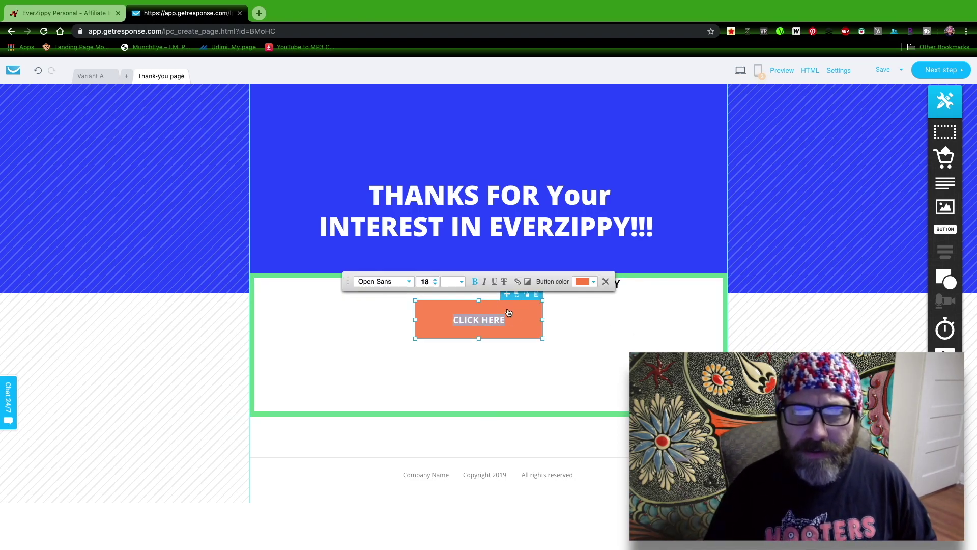
left_click(519, 281)
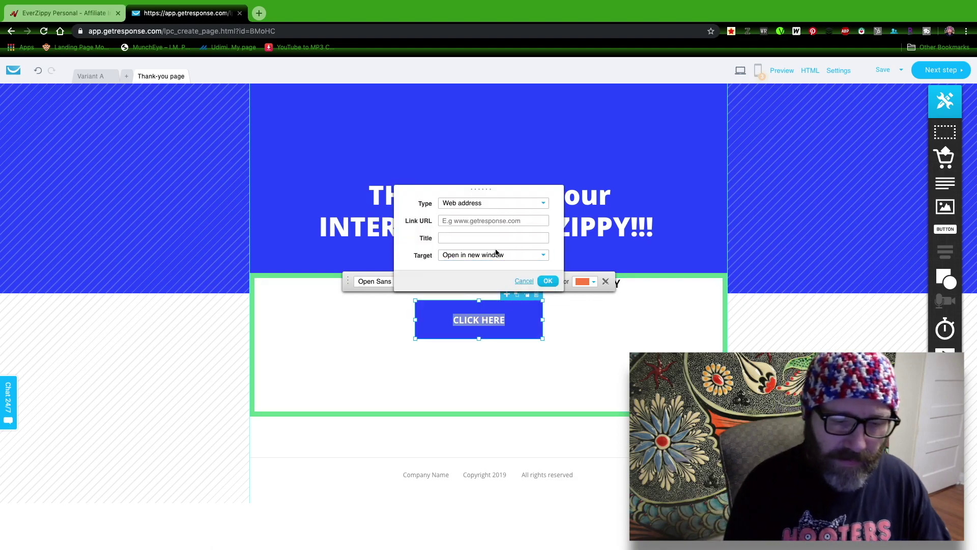
left_click(516, 222)
Step: Copy the EverZippy Personal affiliate link from JVZoo's GET LINKS panel
left_click(72, 7)
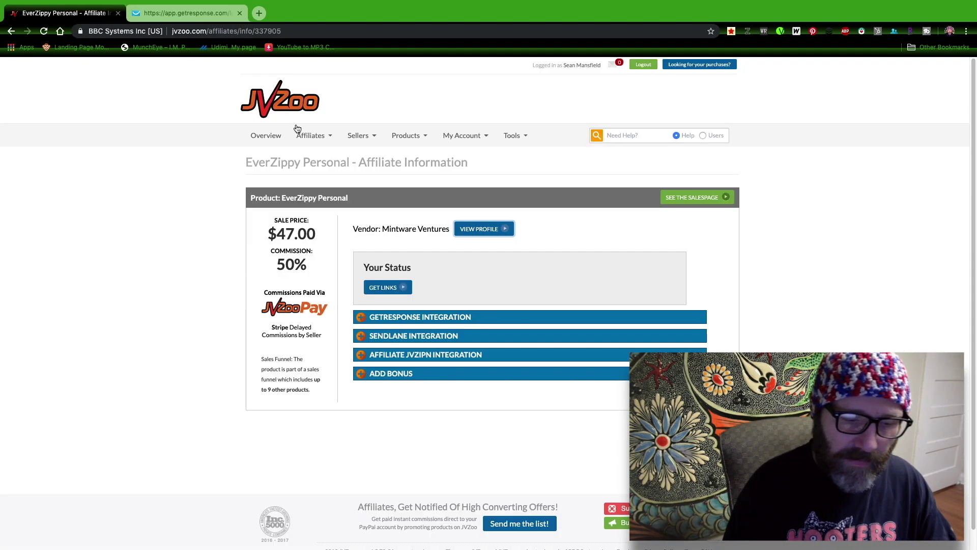
left_click(390, 288)
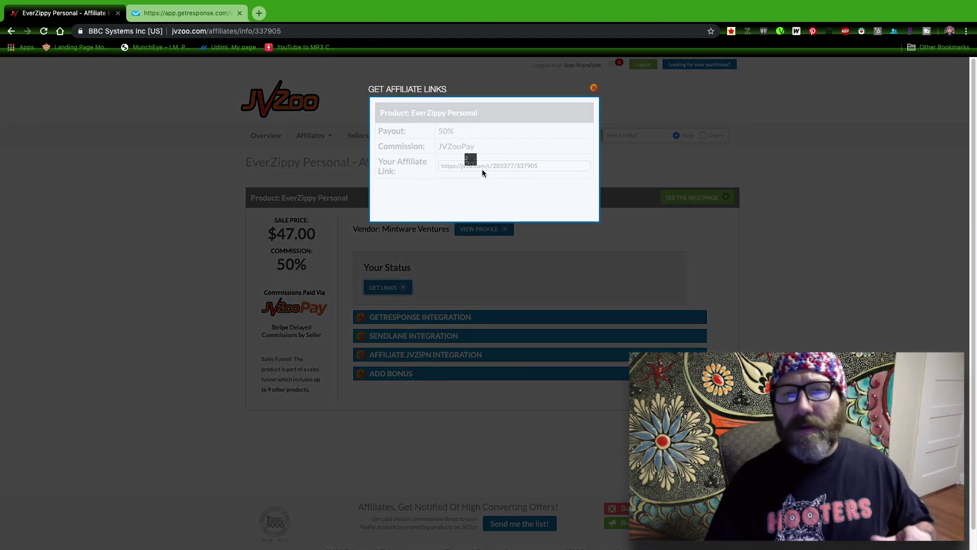
right_click(484, 166)
left_click(516, 237)
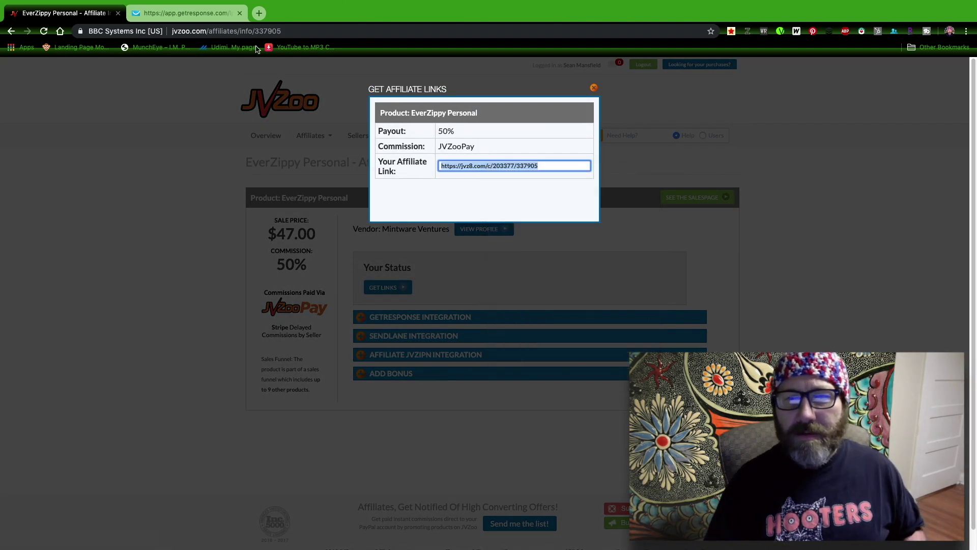
Step: Paste the affiliate link into the button's Link URL field in GetResponse
left_click(168, 13)
left_click(465, 220)
right_click(465, 220)
left_click(486, 279)
left_click(469, 237)
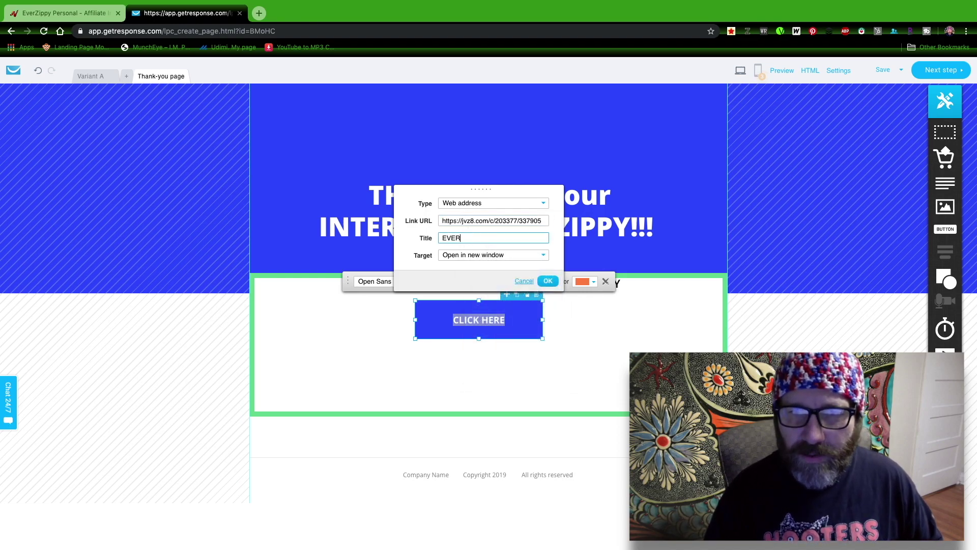
Step: Title the link 'EVERZIPPY' and make it open in the same window
type("EVERZIPPY")
left_click(508, 255)
left_click(505, 276)
left_click(568, 309)
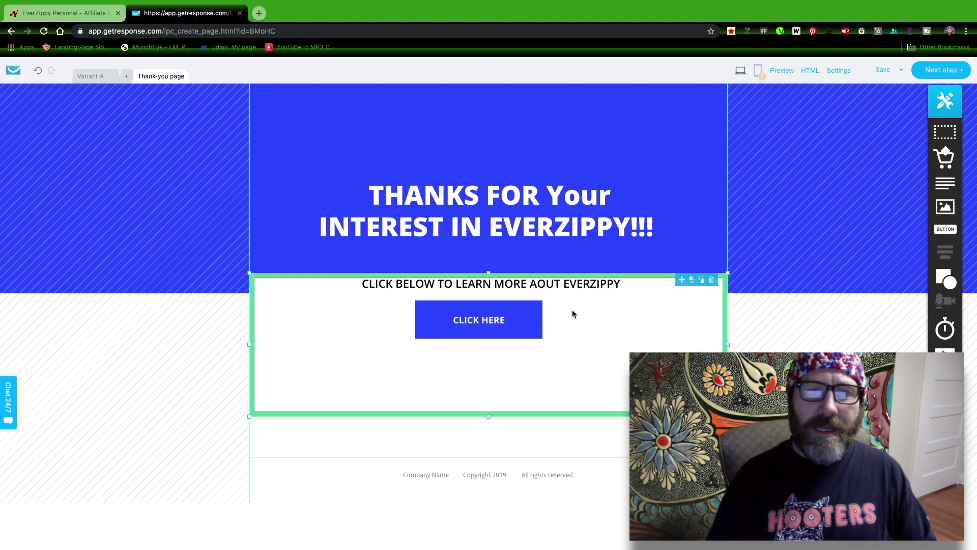
Step: Reapply the same-window target to the CLICK HERE link and confirm the link dialog
double_click(480, 317)
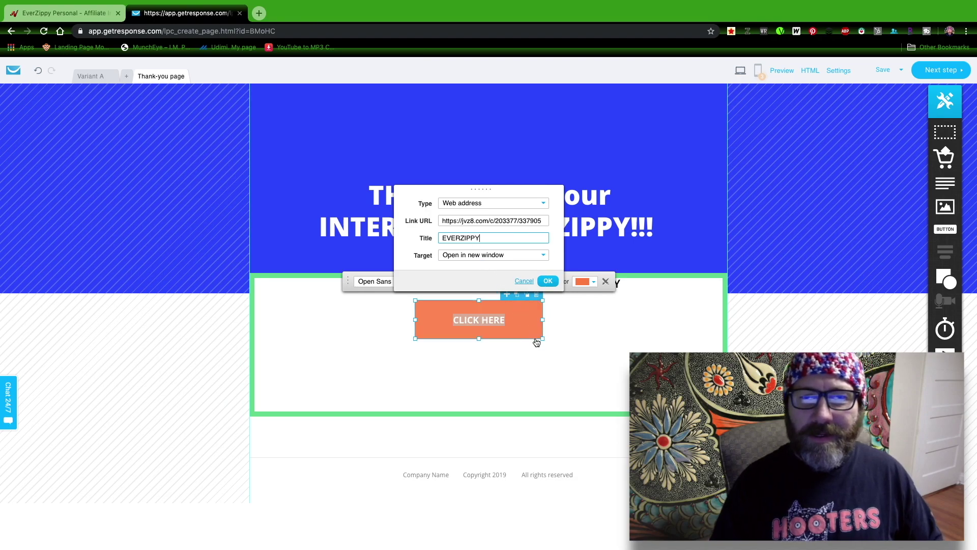
left_click(507, 255)
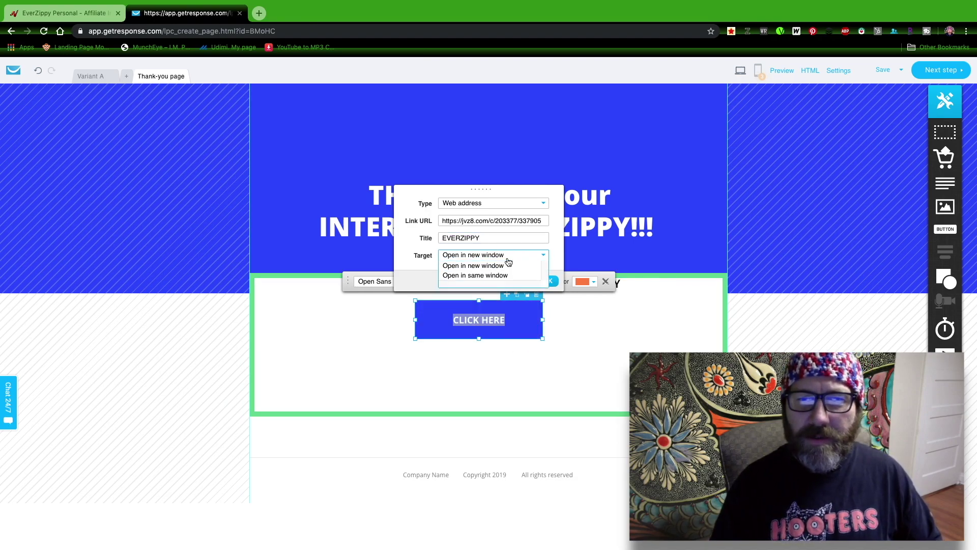
left_click(504, 275)
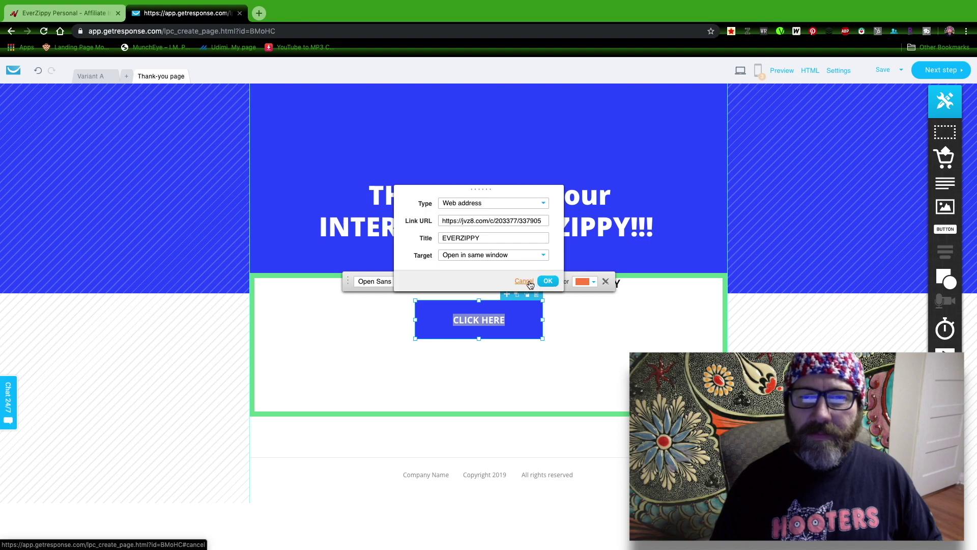
left_click(567, 309)
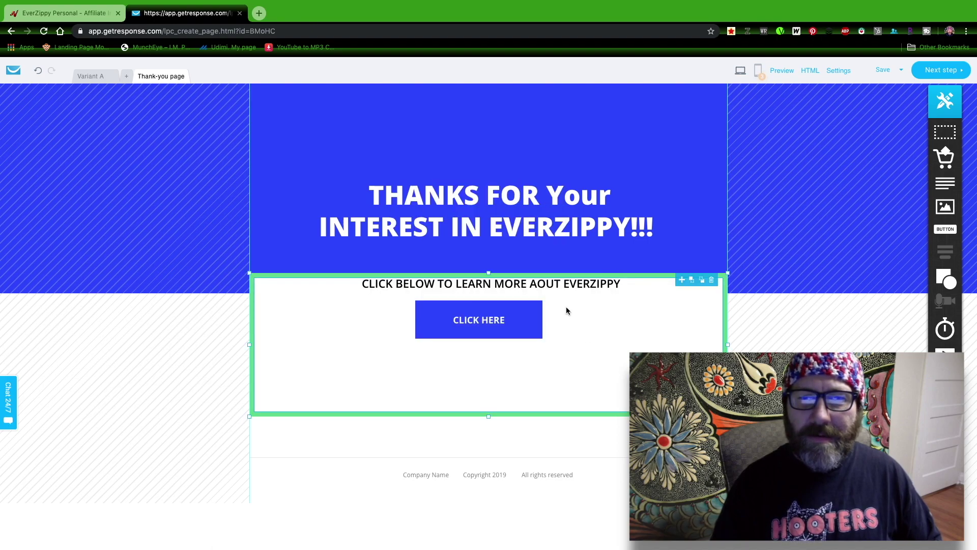
left_click(480, 312)
left_click(478, 310)
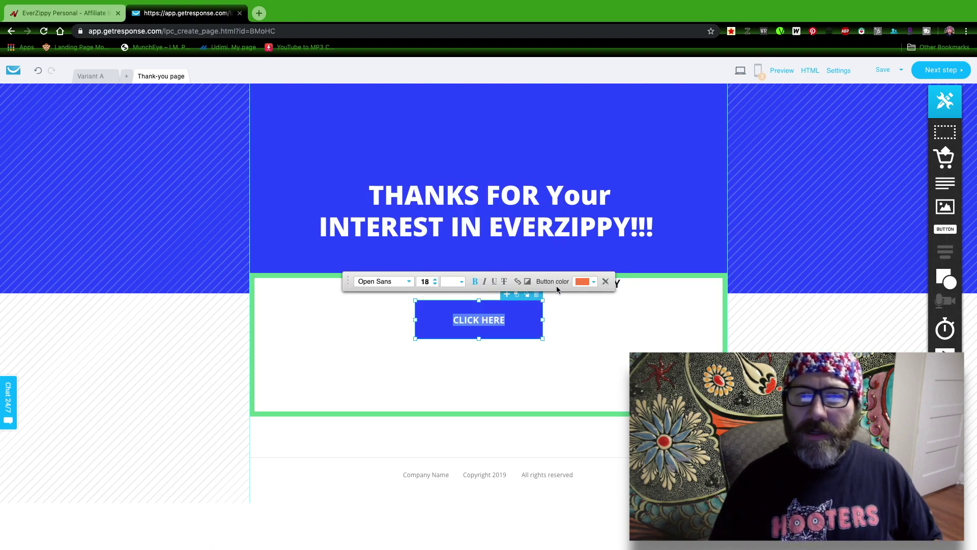
left_click(523, 282)
left_click(555, 396)
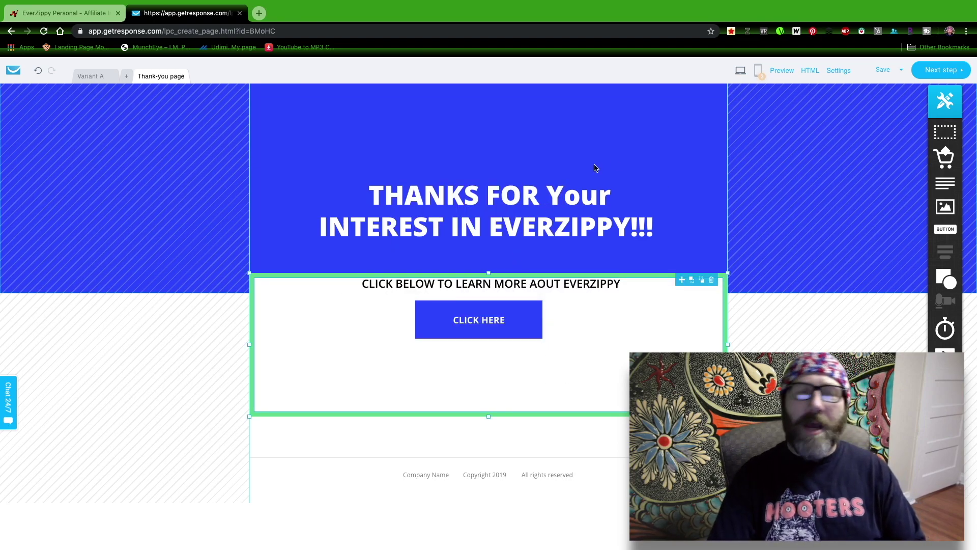
Step: Set the signup page title to 'EVERYZIPPY DEMO' and paste in the EverZippy description
left_click(943, 70)
type("EVERYZIPPY")
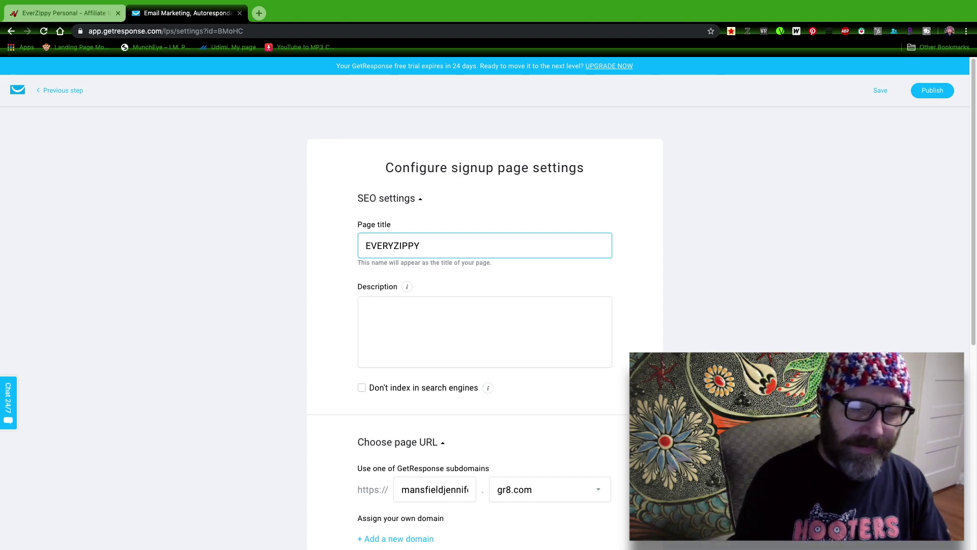
type("DE")
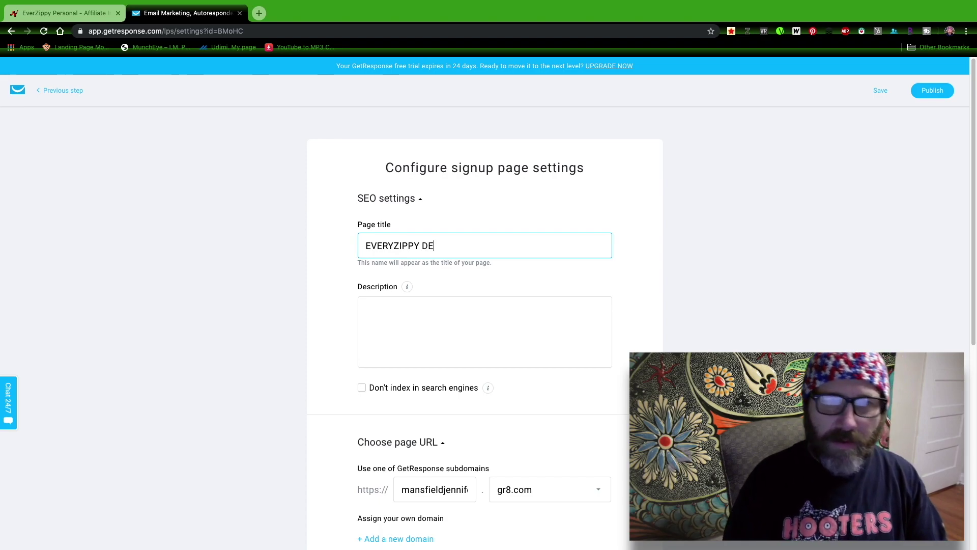
type("MO")
left_click(530, 309)
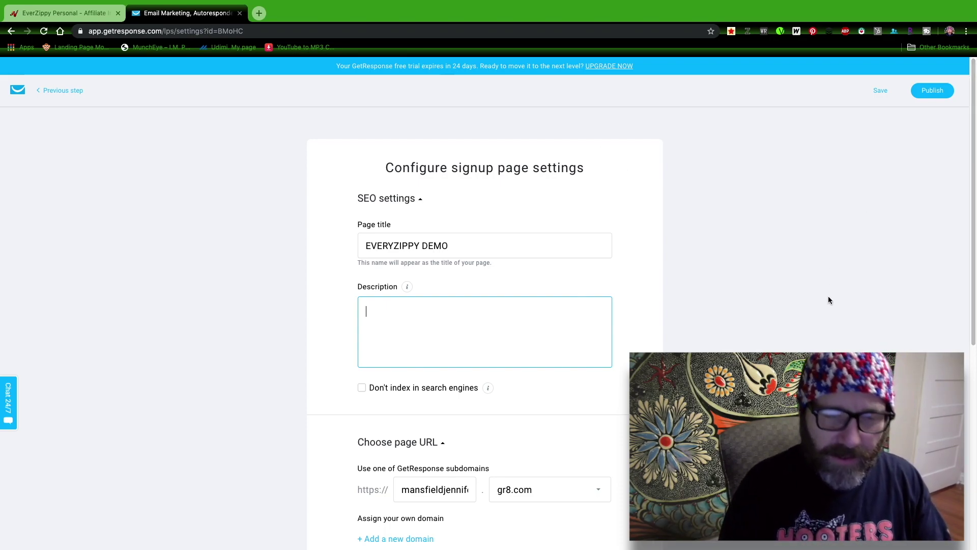
type("EVERYZIPPY IS a way to turn your videos into lead generation machines...")
Step: Review the Analytics & Remarketing and AdWords tracking options, then publish the signup page
scroll(481, 345, "down", 2)
scroll(481, 346, "down", 5)
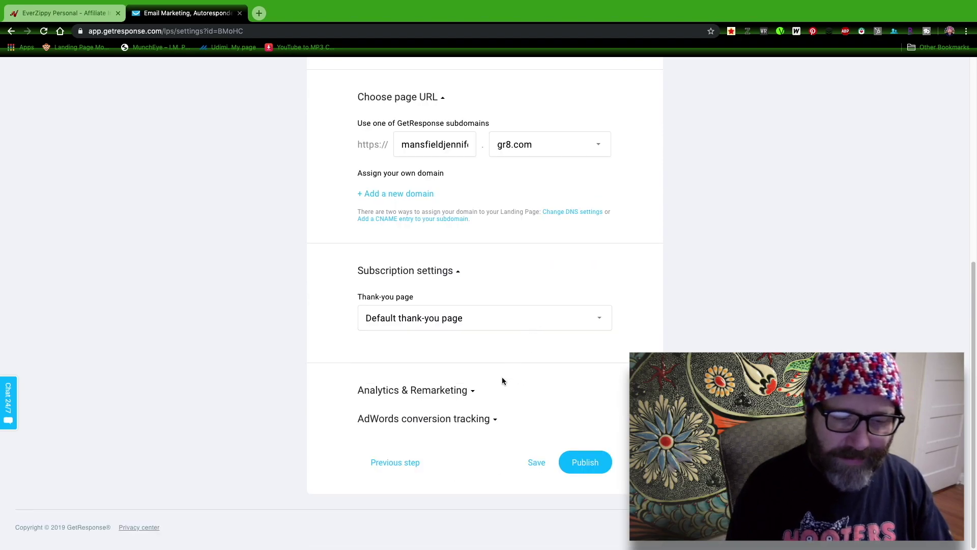
left_click(454, 390)
scroll(467, 374, "down", 2)
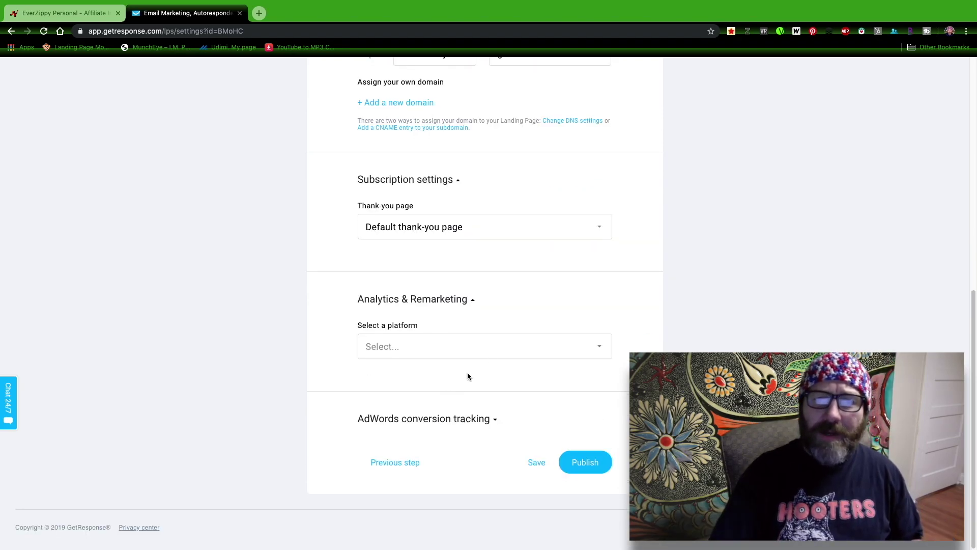
left_click(497, 349)
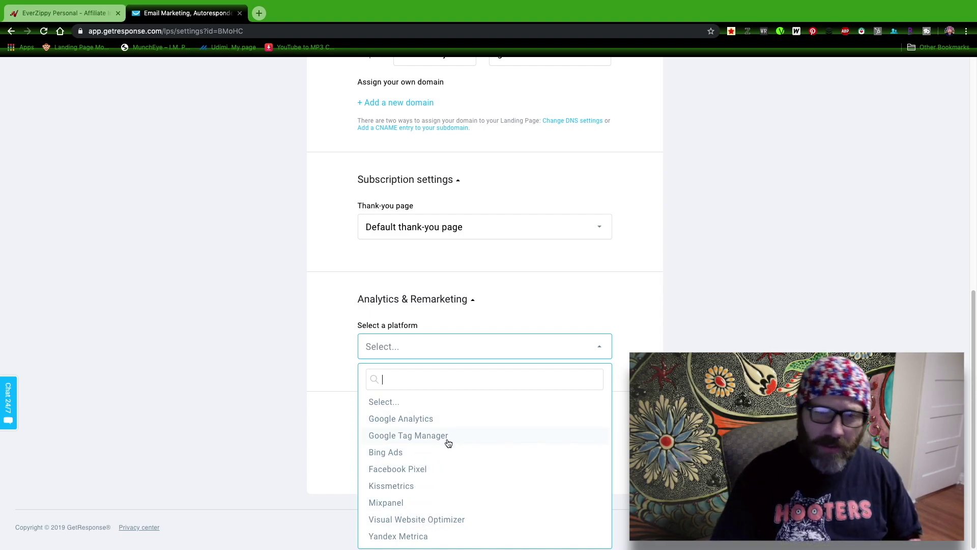
left_click(613, 381)
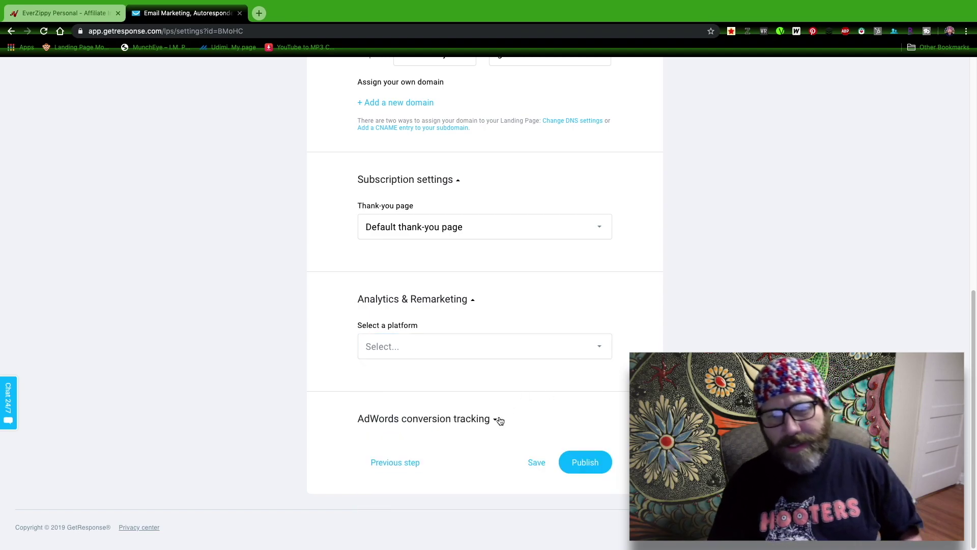
left_click(449, 420)
scroll(449, 420, "down", 3)
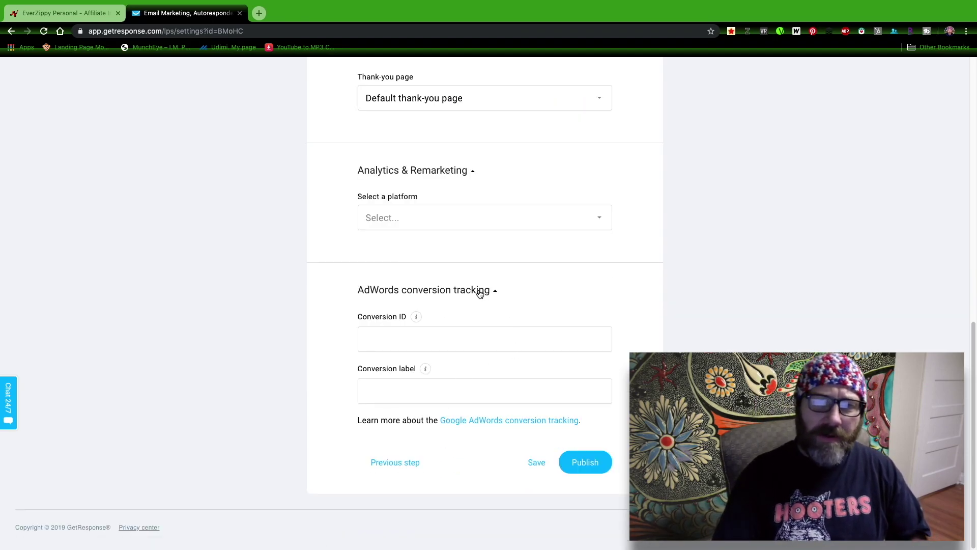
left_click(480, 290)
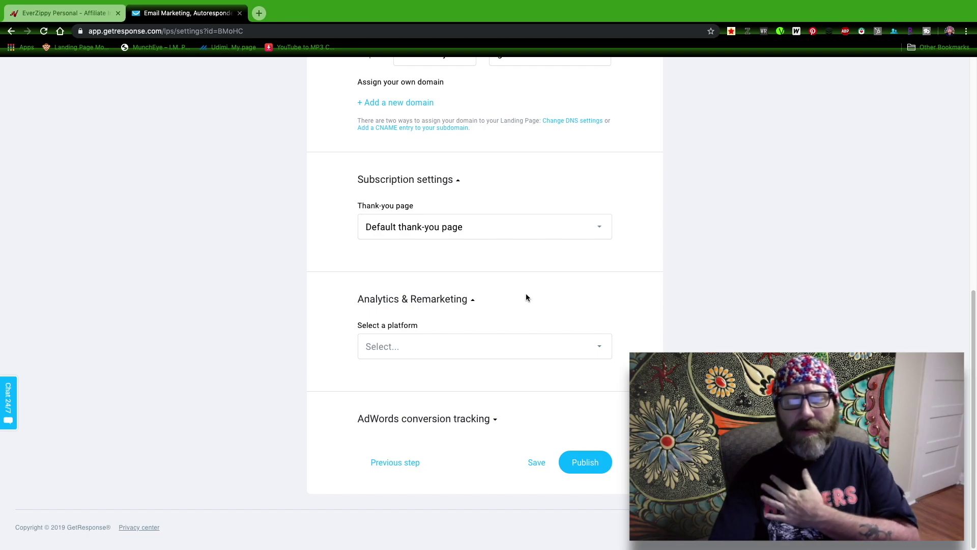
scroll(513, 323, "up", 10)
scroll(513, 325, "down", 10)
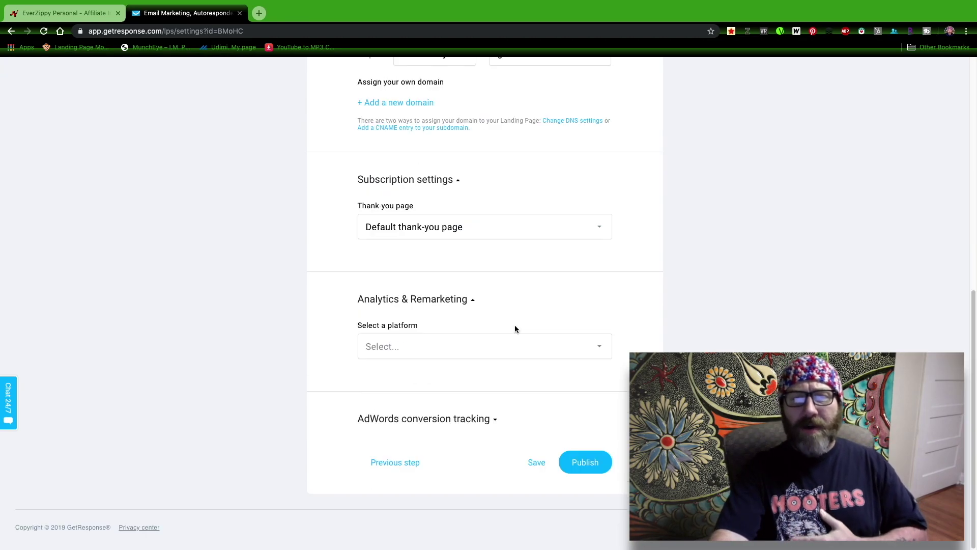
left_click(574, 460)
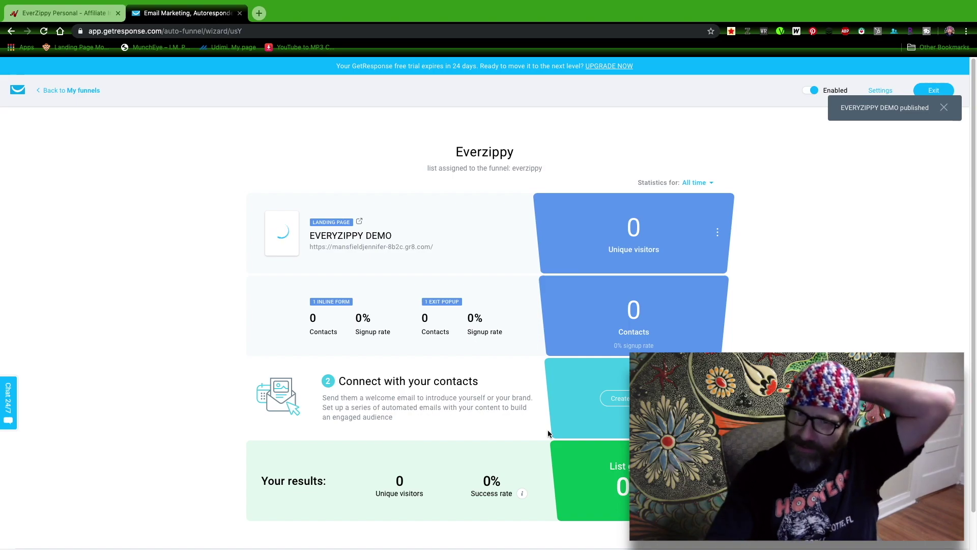
Step: Create the welcome email and name the message 'everzippy'
left_click(619, 400)
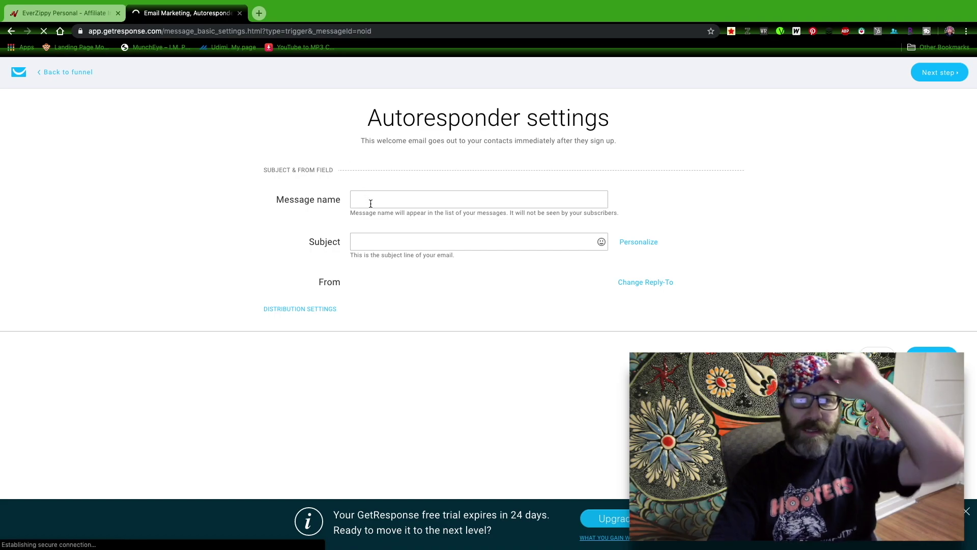
left_click(371, 203)
type("everziipy")
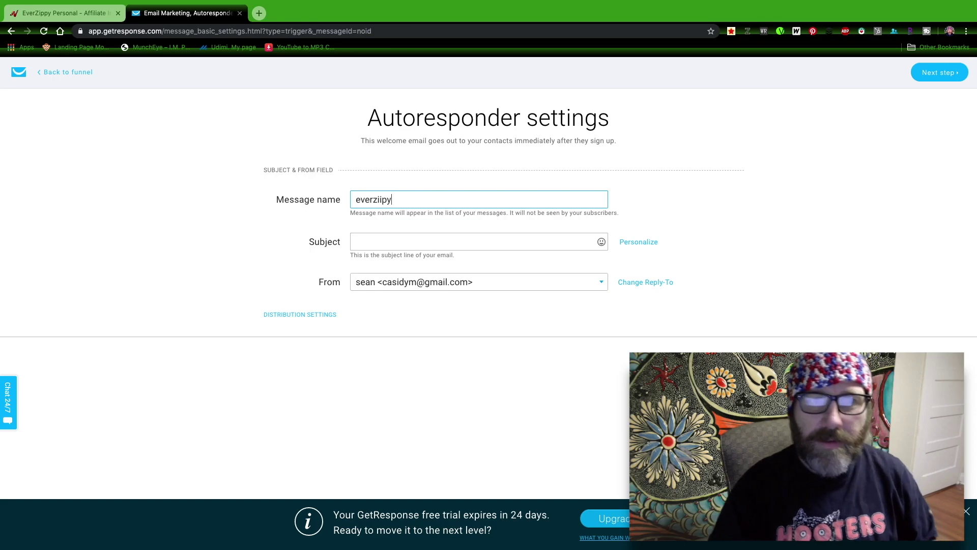
key("BackSpace")
Step: Enter the subject 'Thank you for interest in Everzippy', correcting 'ineterest' via spell-check
left_click(384, 246)
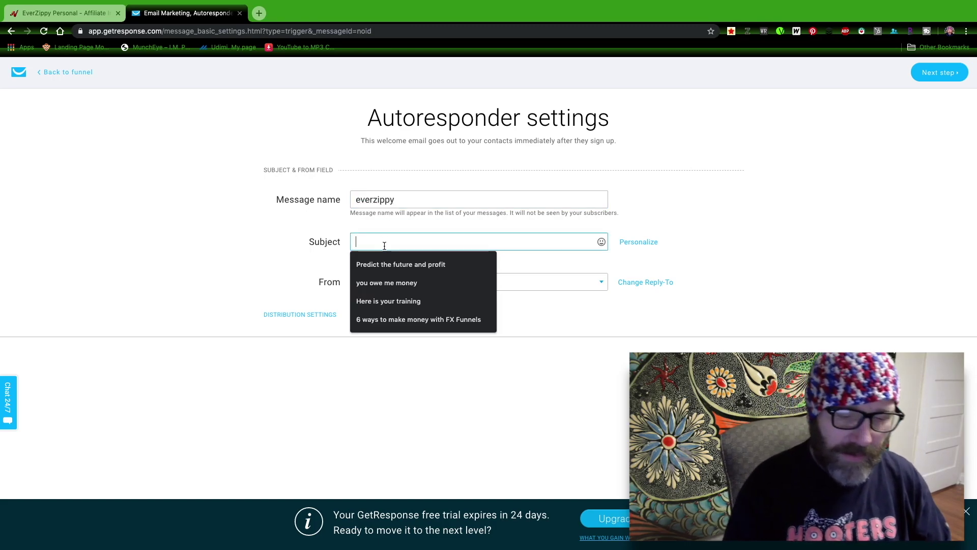
type("Thank you for ineterst")
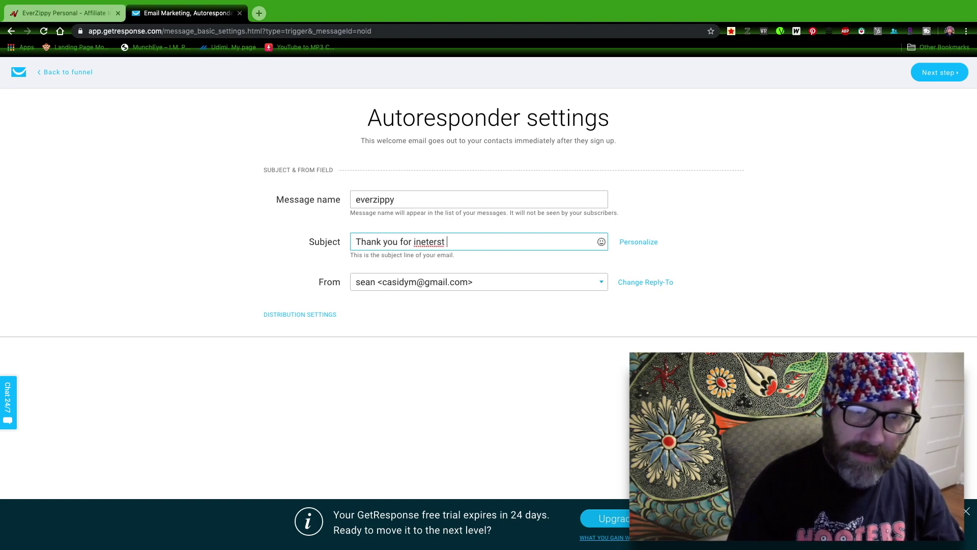
key("BackSpace")
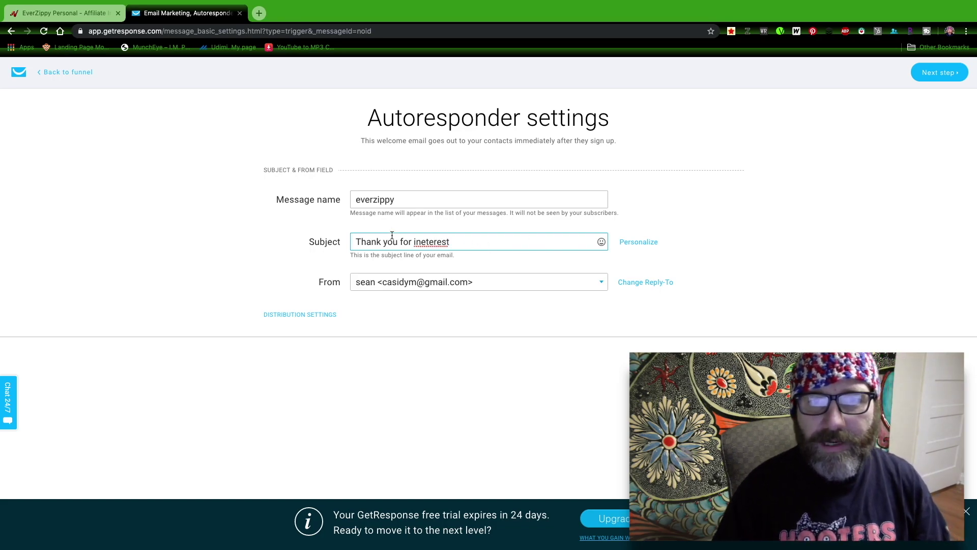
double_click(425, 241)
right_click(425, 241)
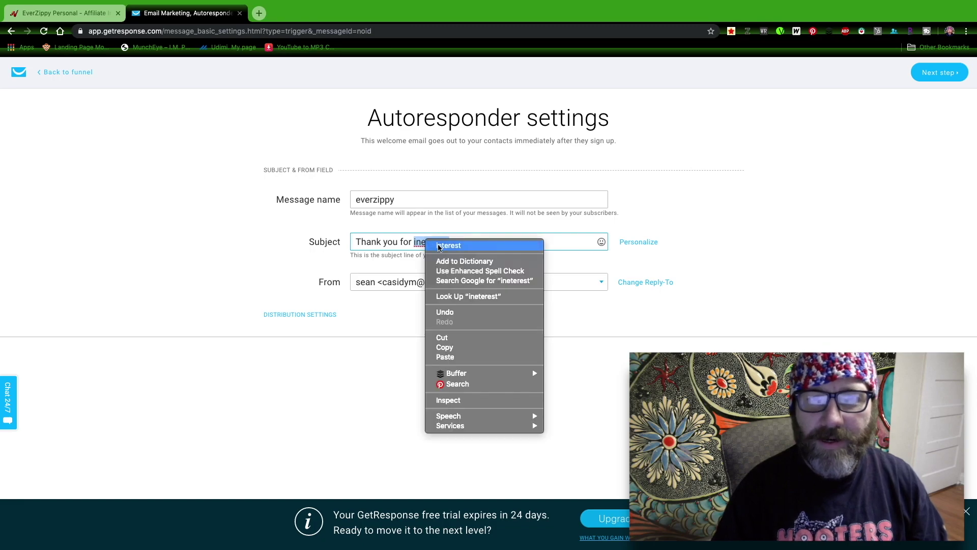
left_click(466, 246)
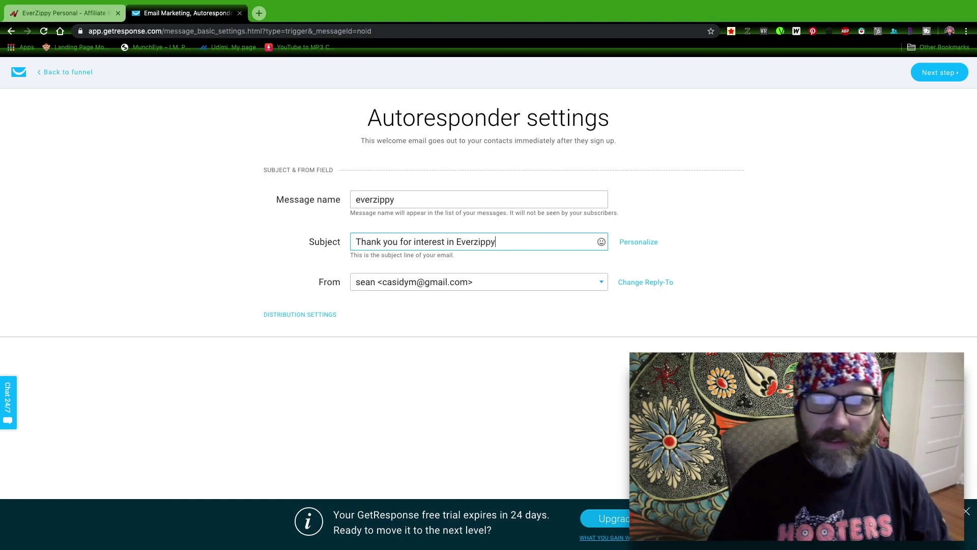
key("Return")
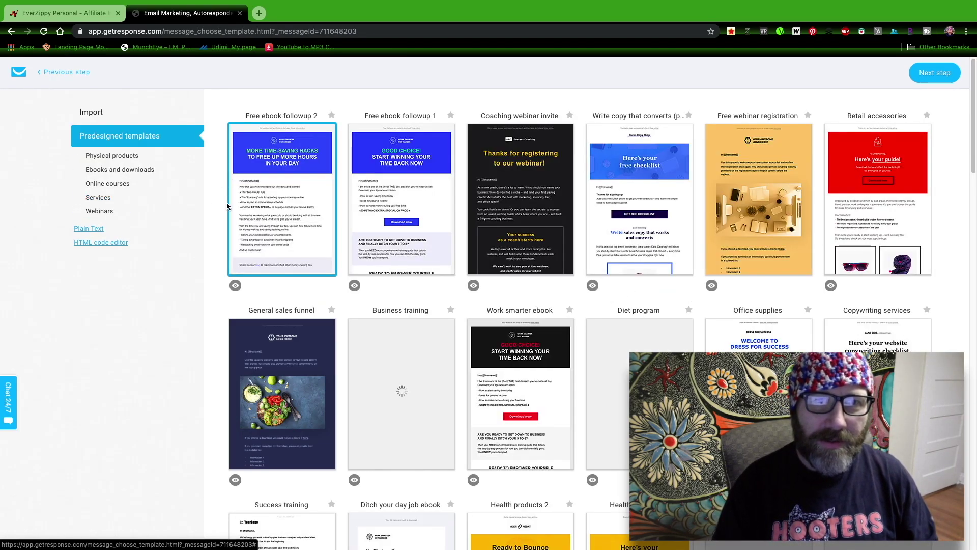
Step: Build the welcome email from the Start from scratch followup 1 template
scroll(519, 183, "down", 15)
left_click(530, 148)
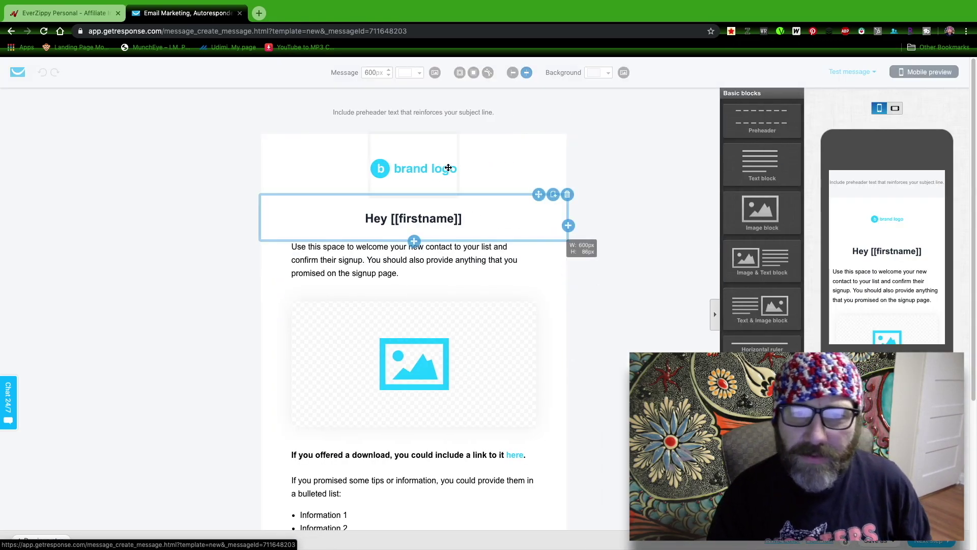
Step: Select the 'Click Here for EverZippy' line in the email body for linking
left_click(448, 167)
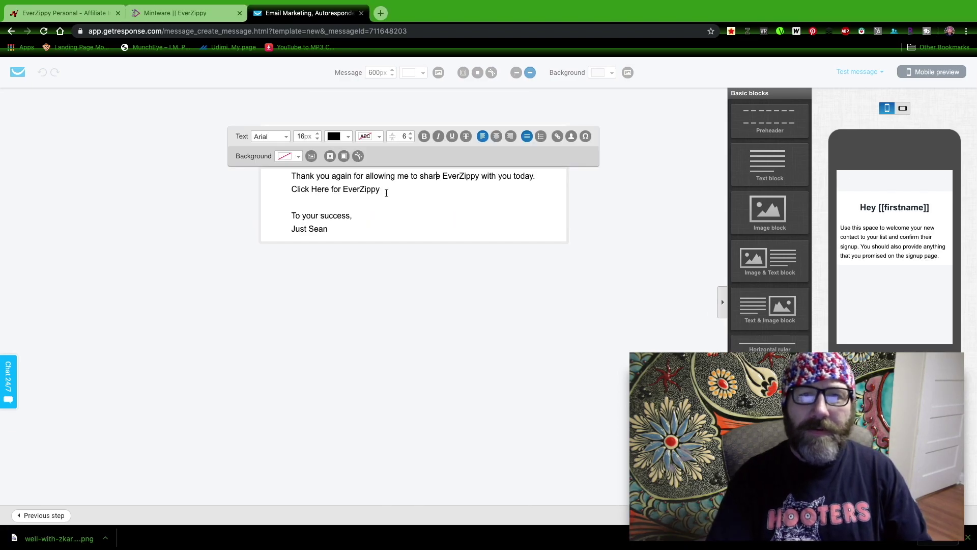
left_click_drag(386, 192, 284, 190)
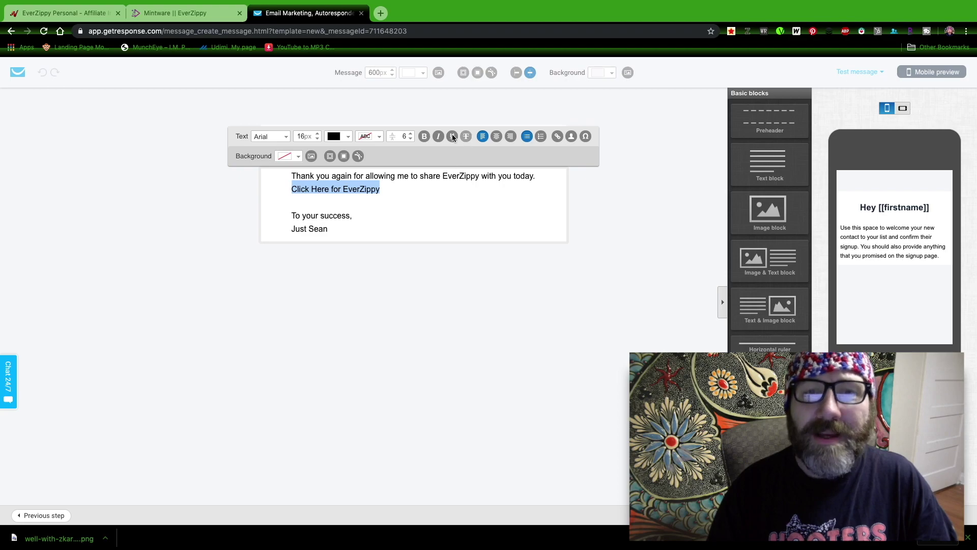
left_click(556, 136)
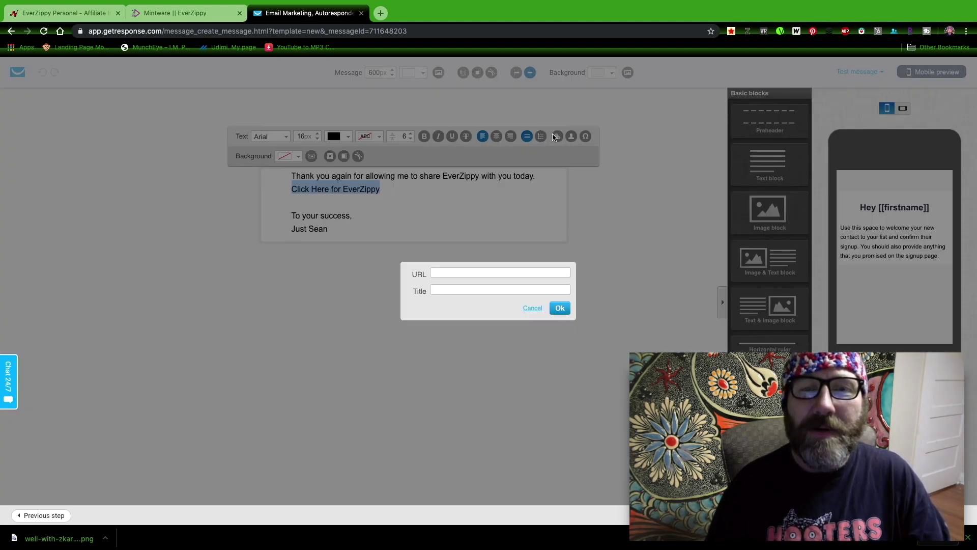
left_click(470, 276)
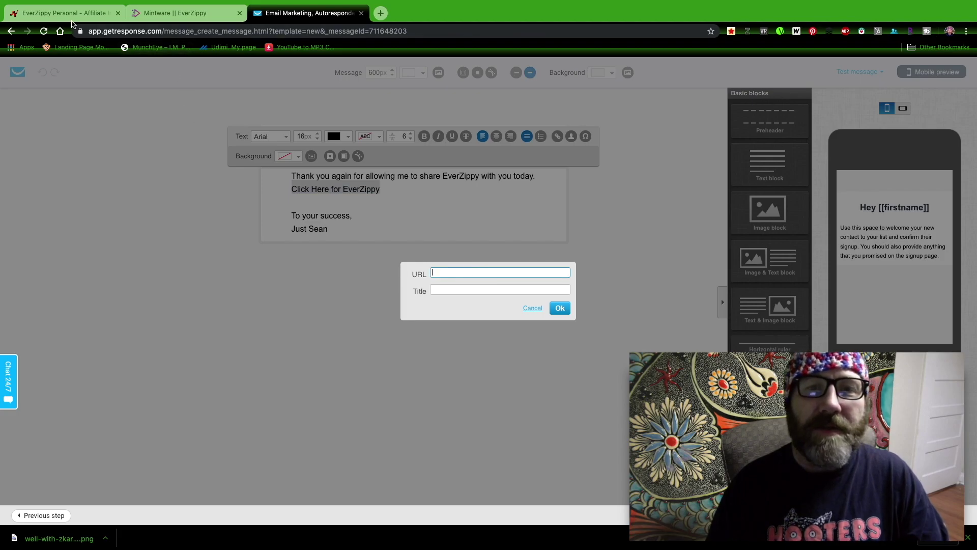
Step: Link that line to the JVZoo affiliate URL, with the title 'Everzippy'
left_click(72, 15)
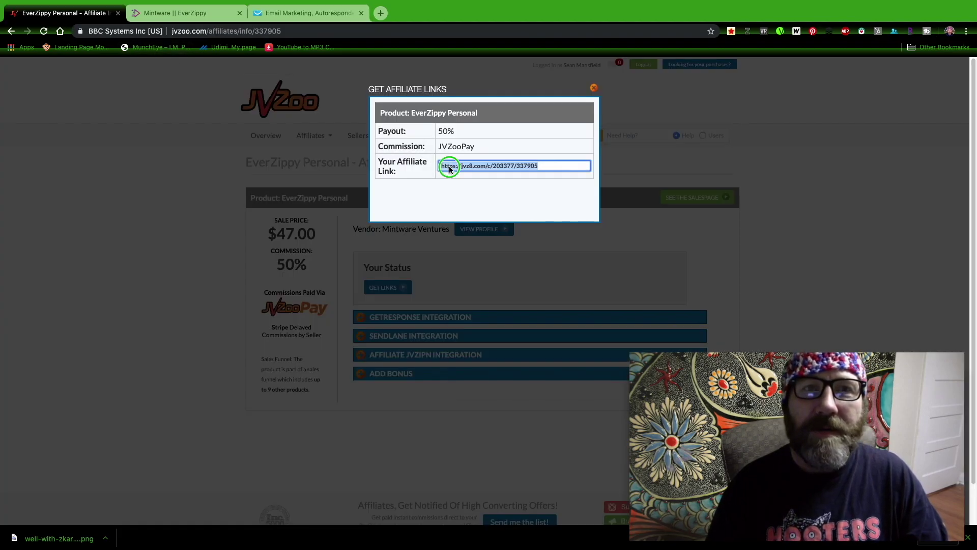
right_click(449, 165)
left_click(475, 238)
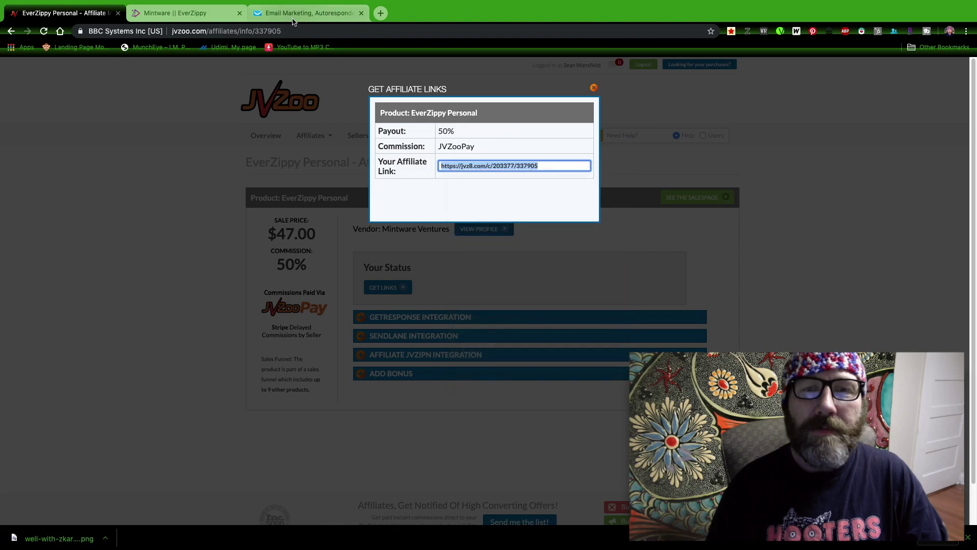
left_click(287, 14)
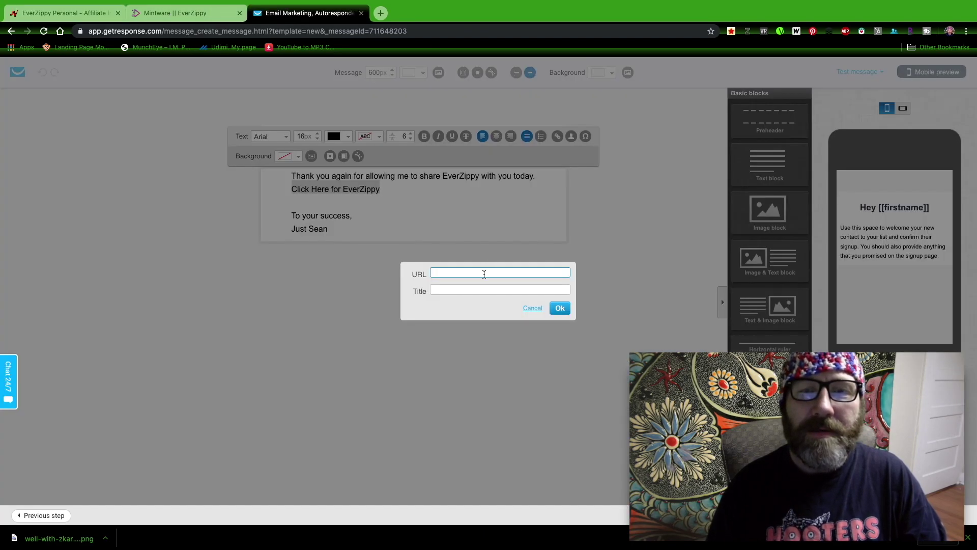
right_click(484, 274)
left_click(509, 338)
left_click(466, 292)
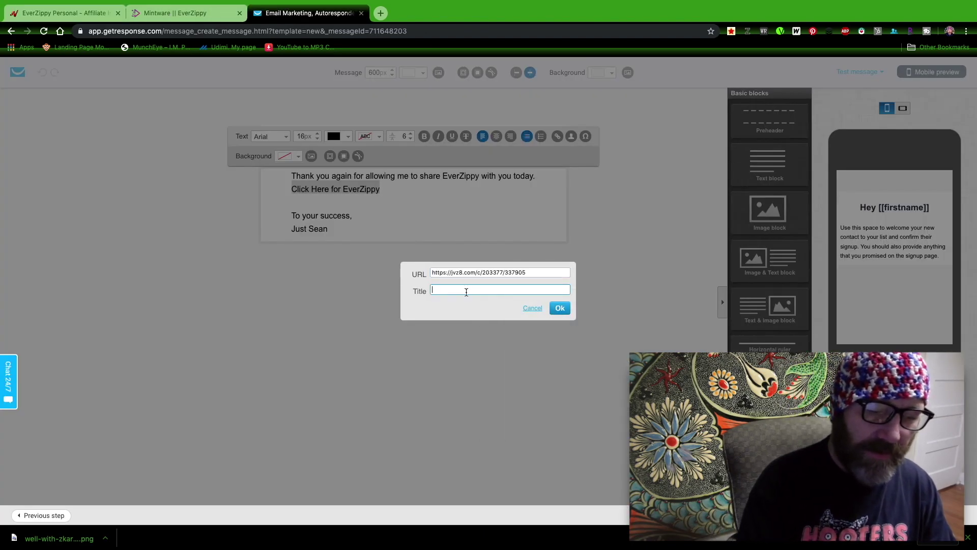
type("Eve")
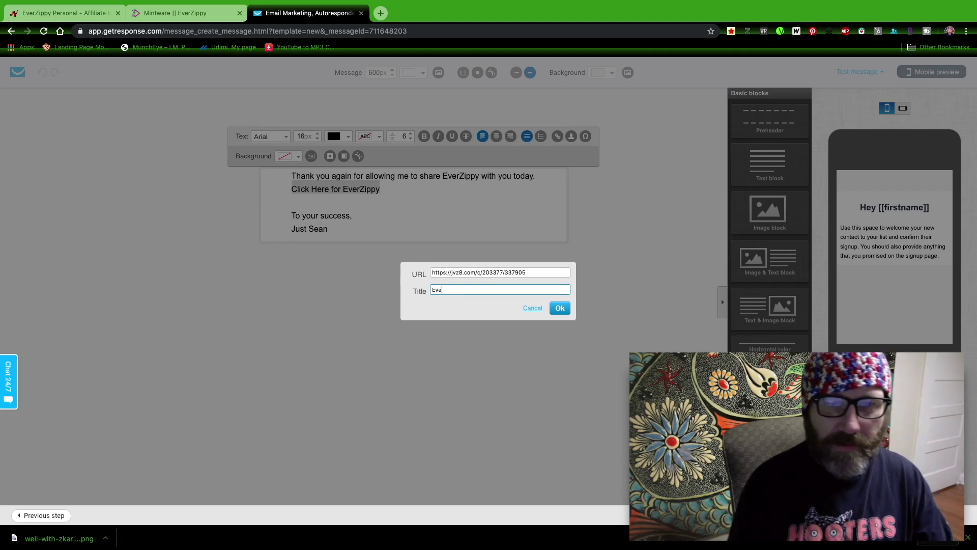
type("rzippy")
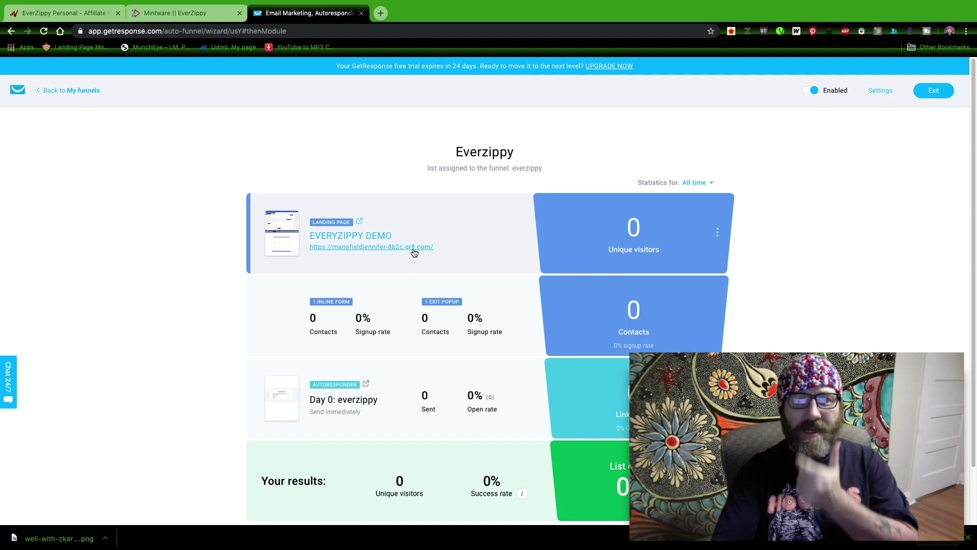
Step: Open the live Everzippy landing page and briefly play, then pause, its demo video
left_click_drag(311, 235, 415, 244)
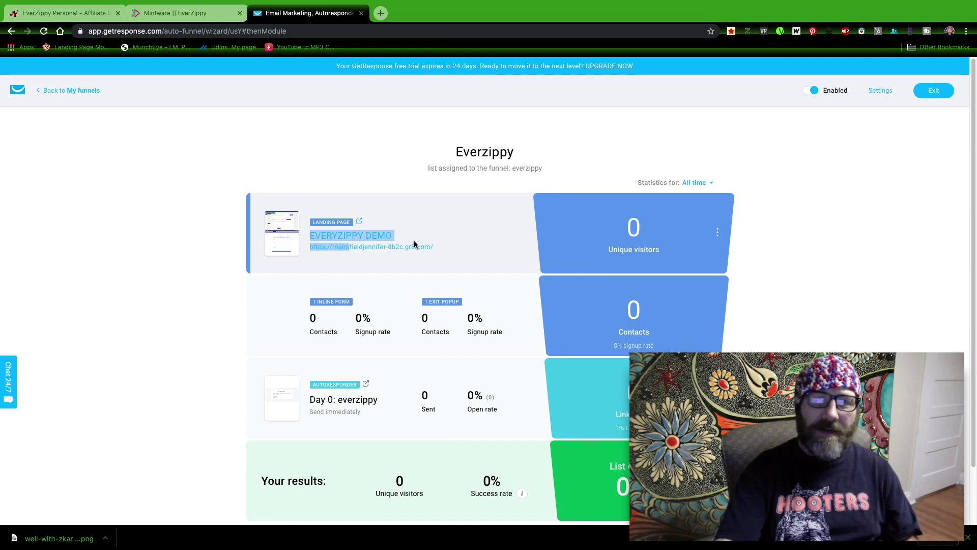
left_click(422, 246)
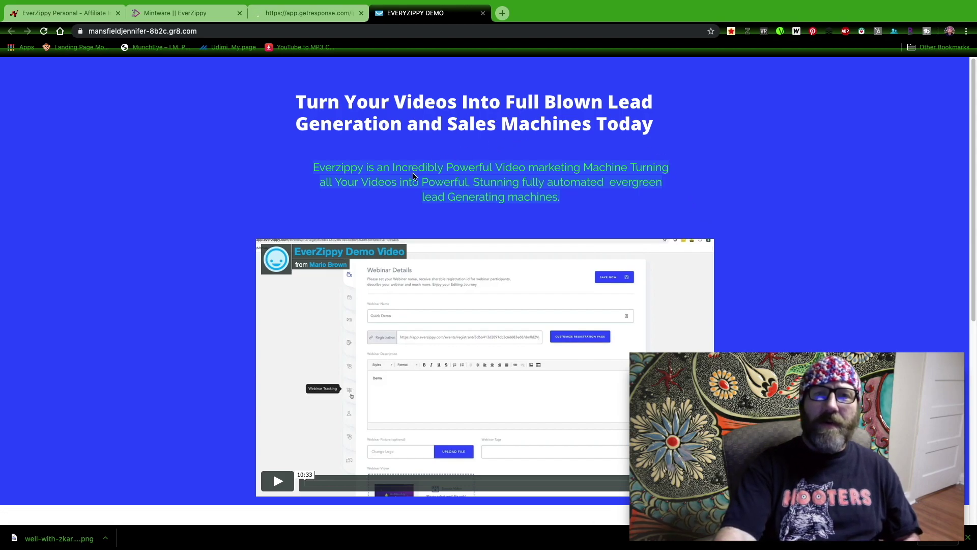
scroll(448, 244, "down", 3)
left_click(269, 328)
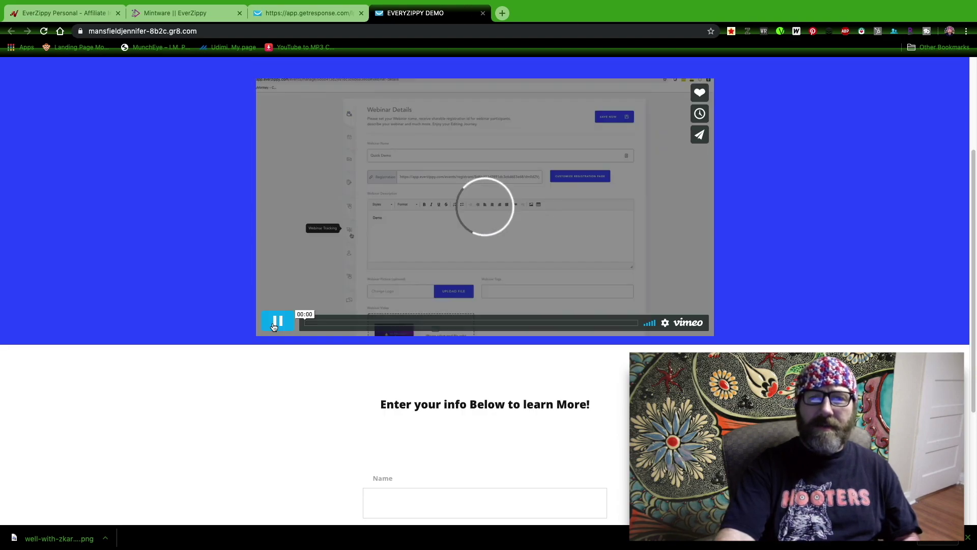
left_click(276, 322)
scroll(399, 357, "down", 4)
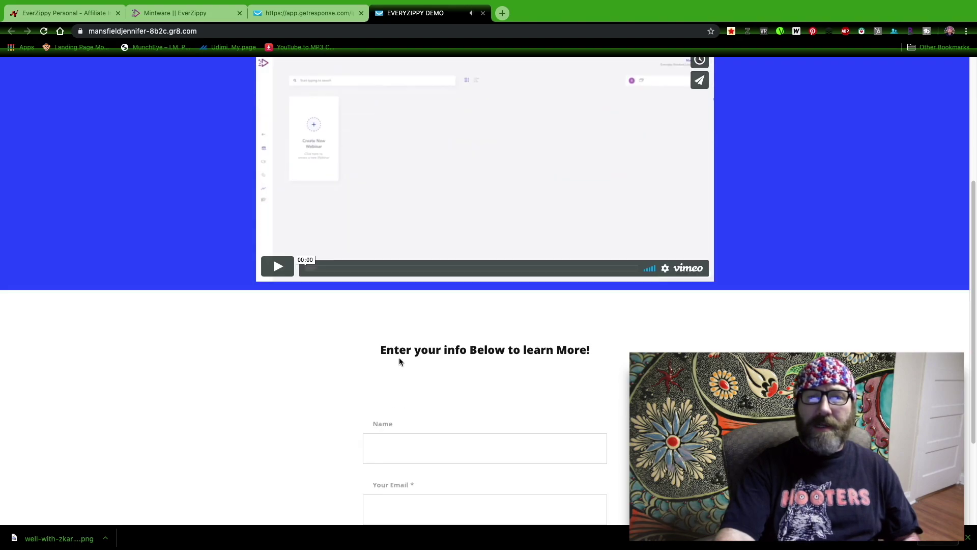
scroll(399, 357, "down", 1)
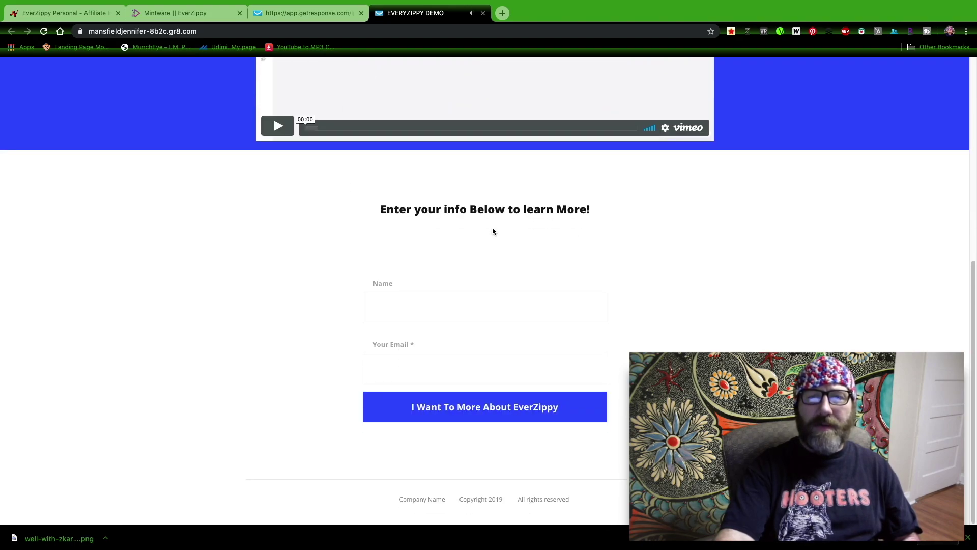
Step: Submit the signup form with a test name and a Yahoo e-mail address
left_click(464, 316)
type("fredd")
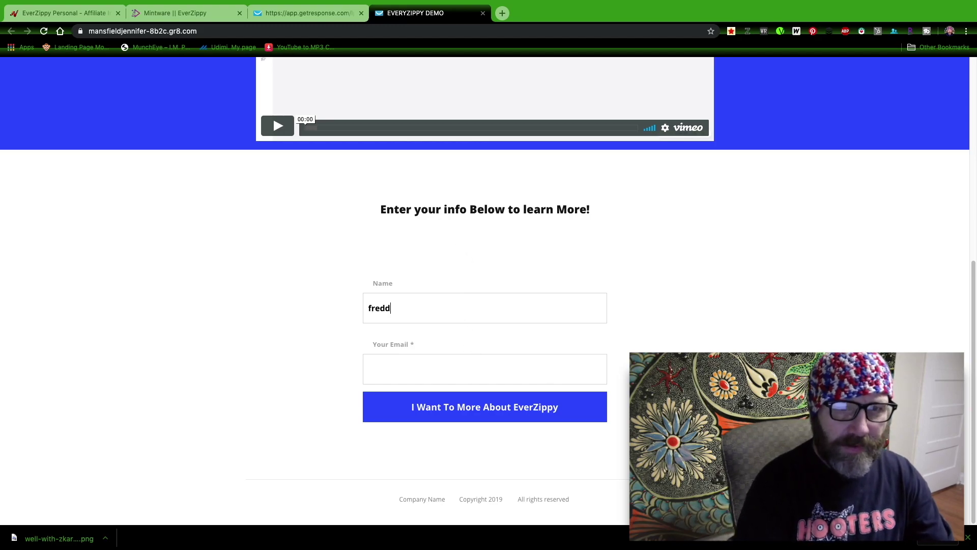
type("y")
left_click(472, 370)
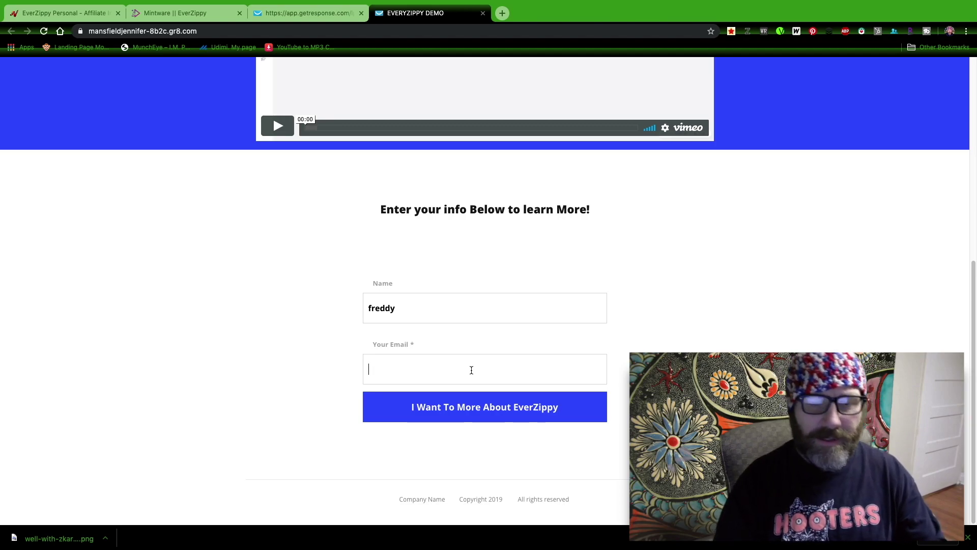
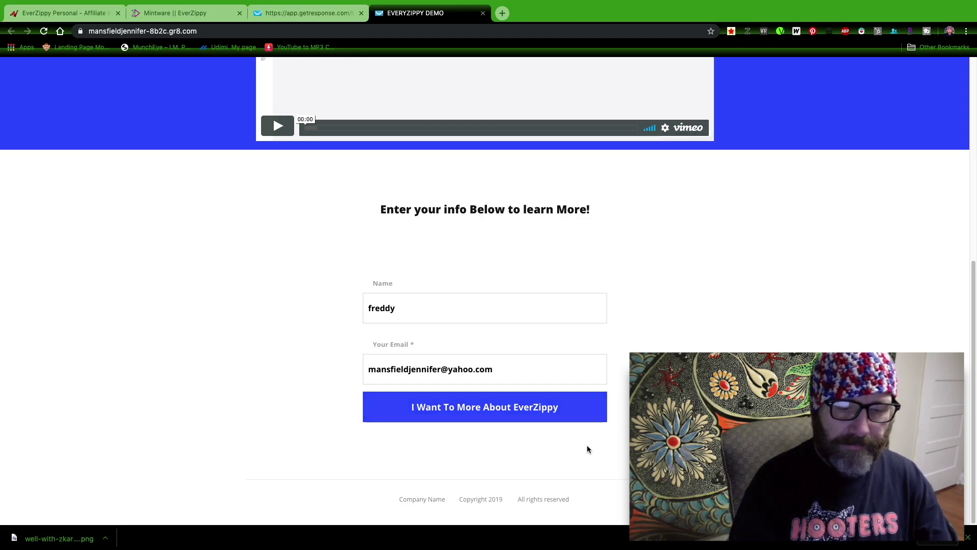
left_click(538, 413)
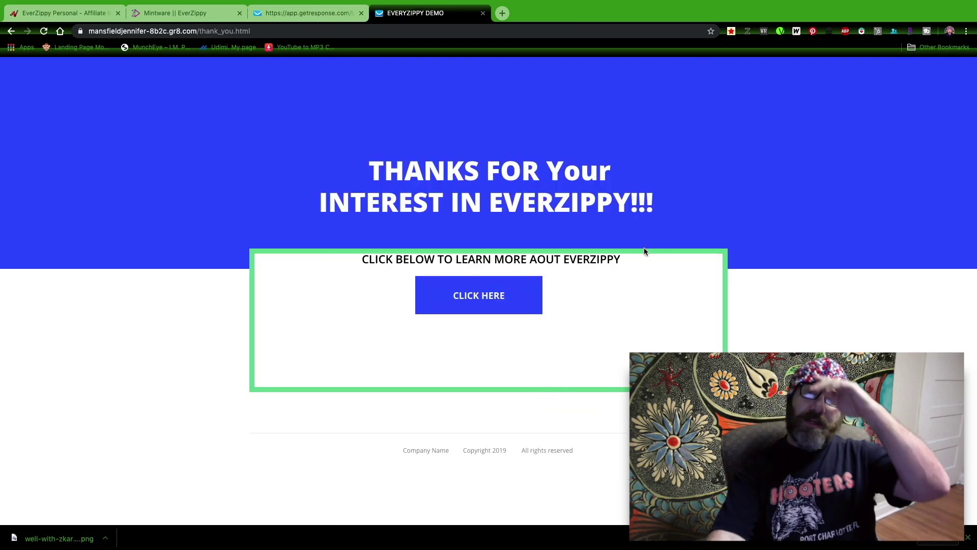
Step: Follow CLICK HERE to the EverZippy sales page, preview its video, close it, and start a blank tab
left_click(481, 298)
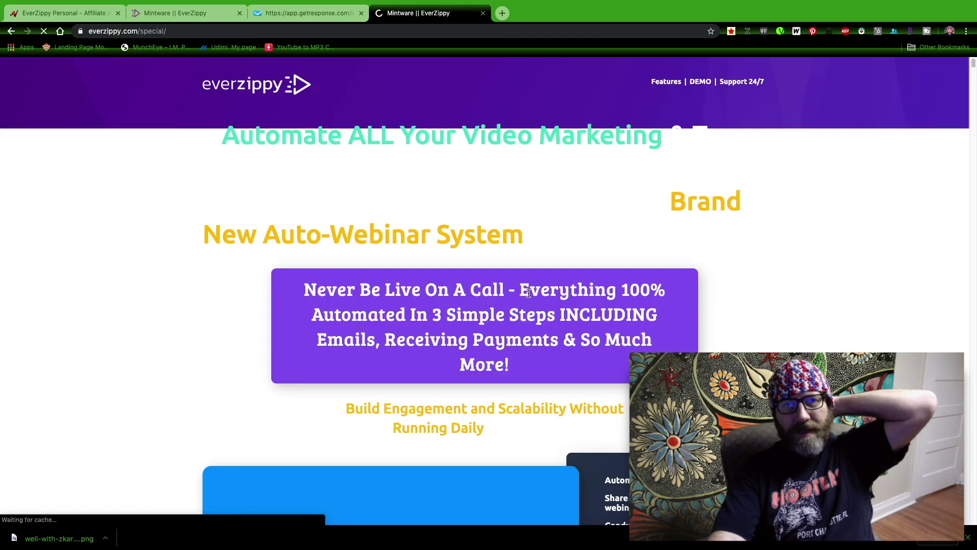
scroll(528, 293, "down", 4)
scroll(524, 327, "up", 4)
scroll(331, 383, "down", 4)
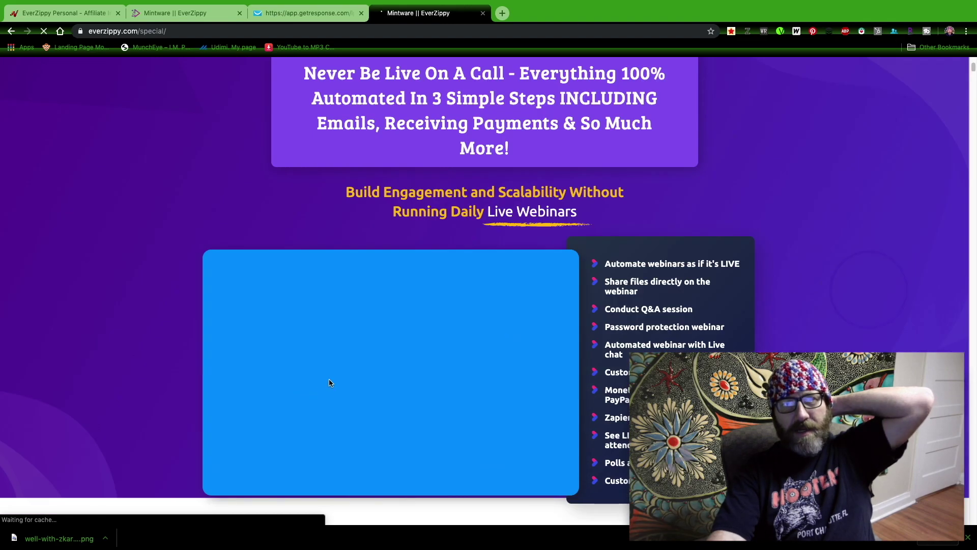
left_click(363, 360)
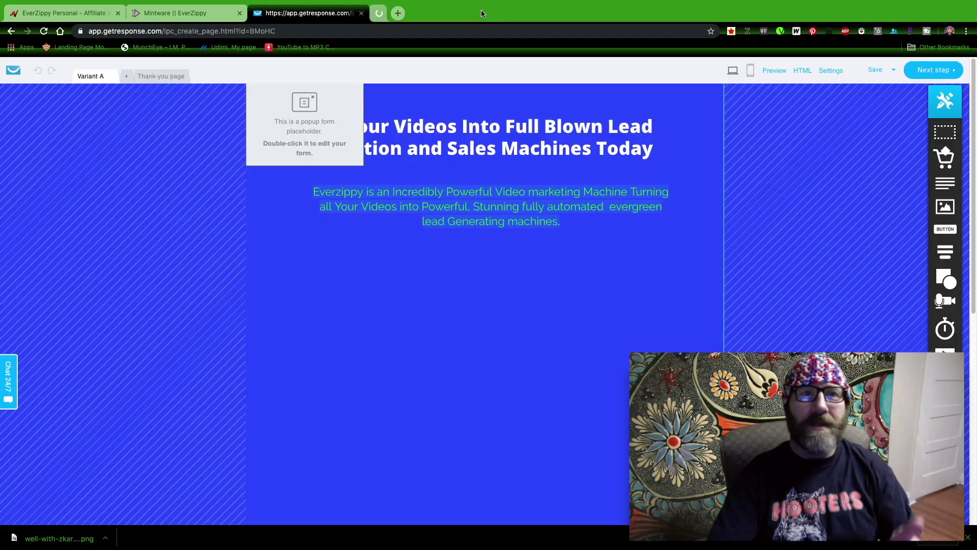
left_click(483, 13)
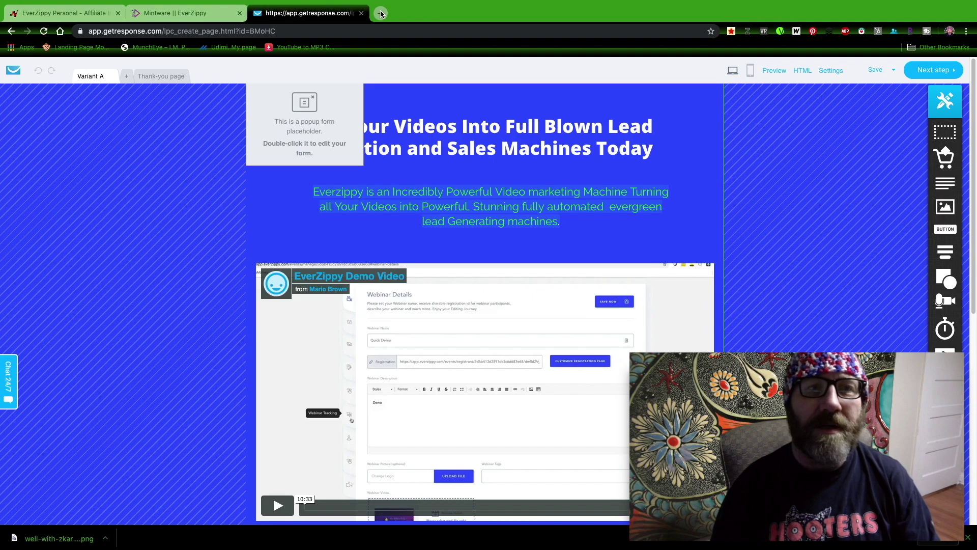
left_click(381, 14)
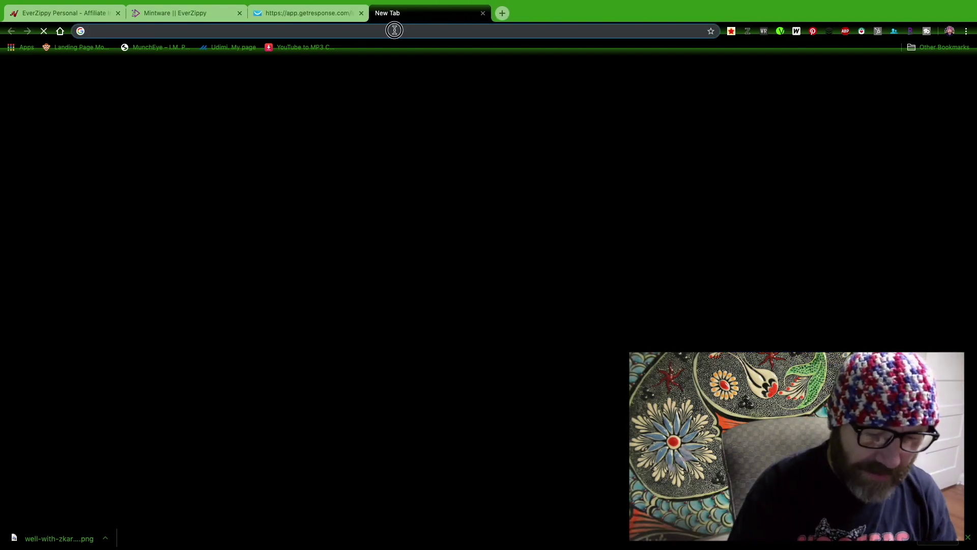
Step: Read the 'Thank you for interest in Everzippy' email at mail.yahoo.com, then close Yahoo Mail
type("mail.yahoo.com")
key("Return")
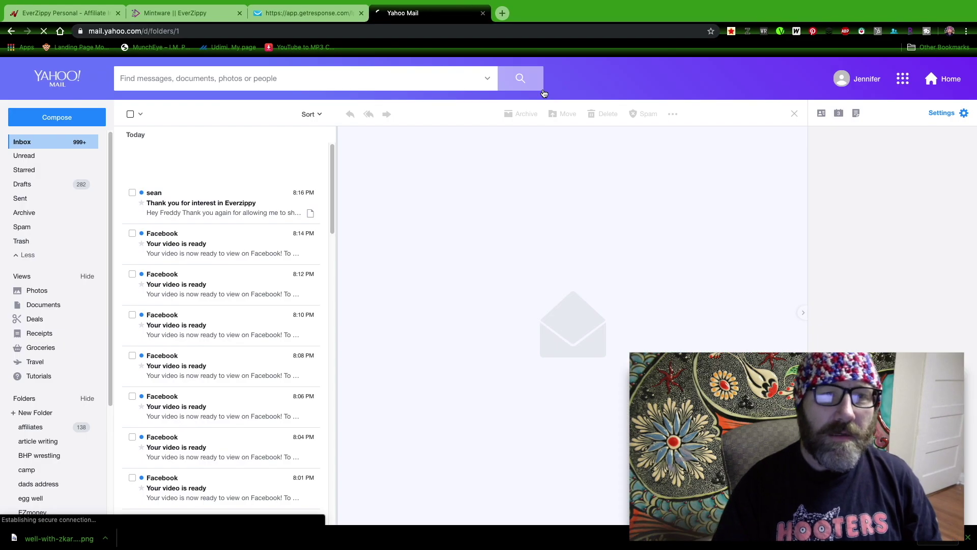
left_click(212, 215)
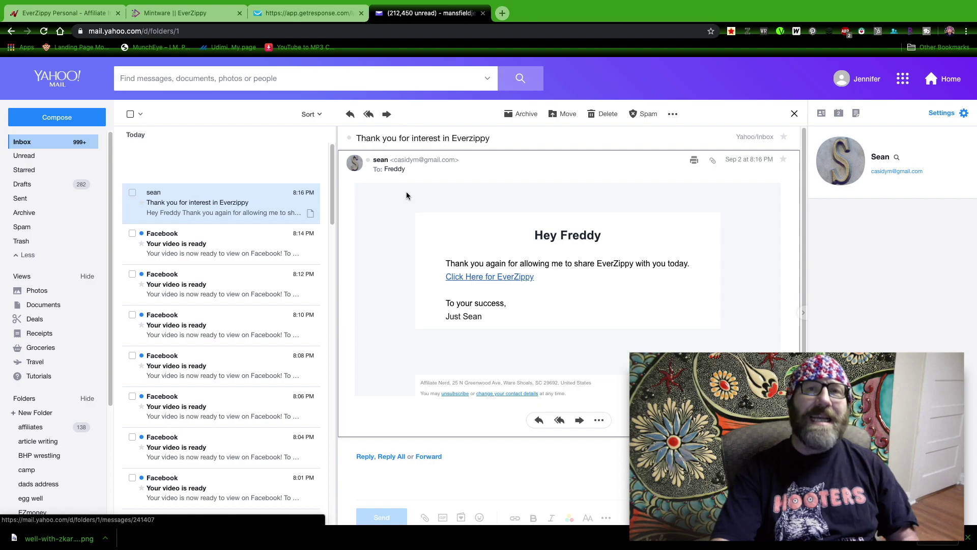
left_click(483, 12)
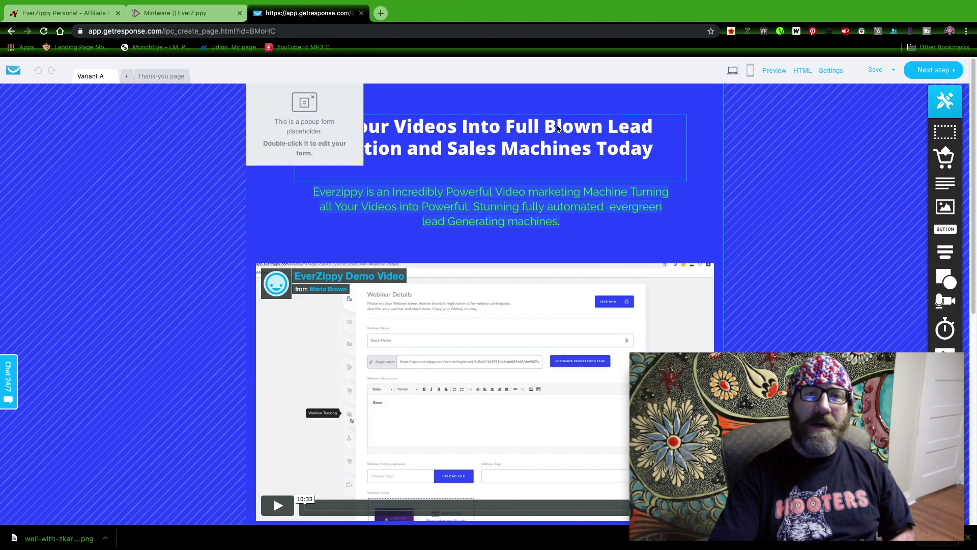
Step: Publish the EVERYZIPPY DEMO landing page
left_click(381, 13)
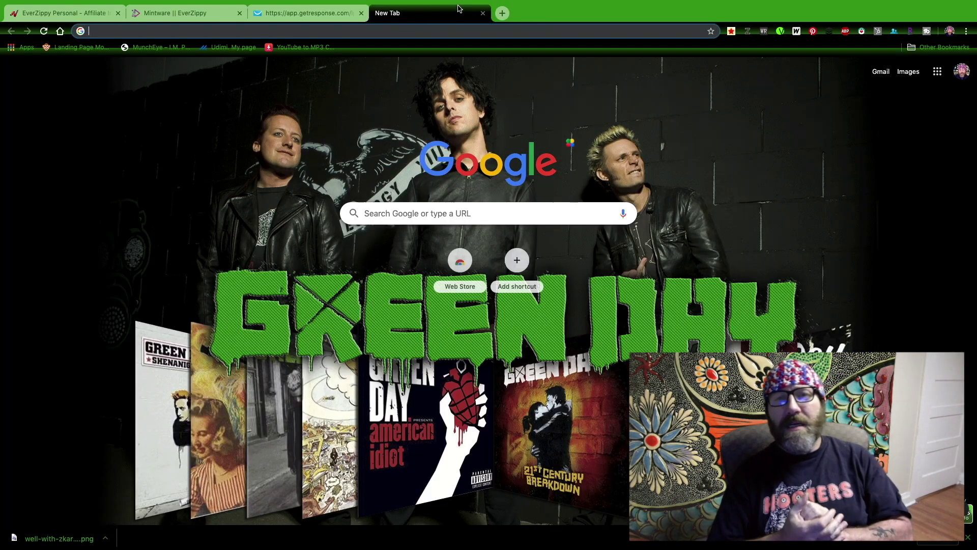
left_click(482, 14)
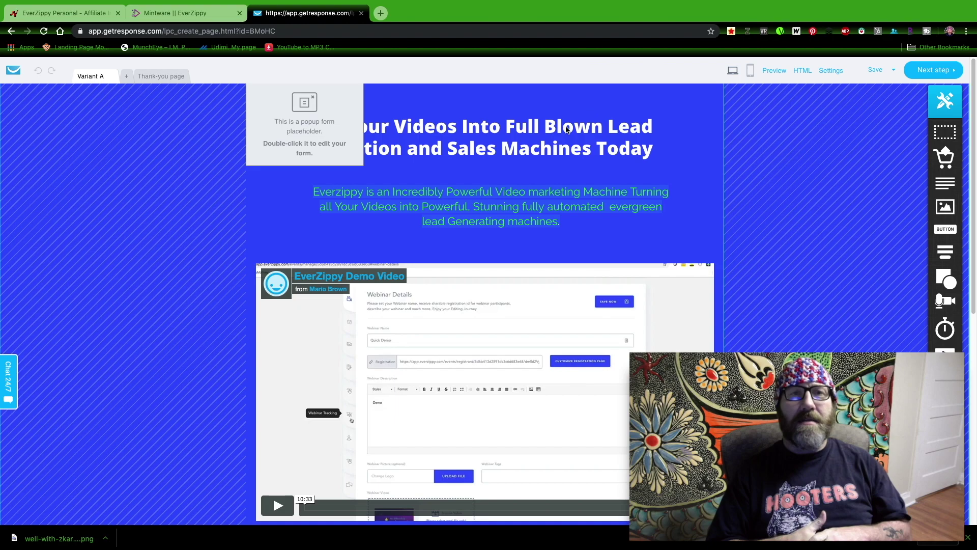
left_click(934, 71)
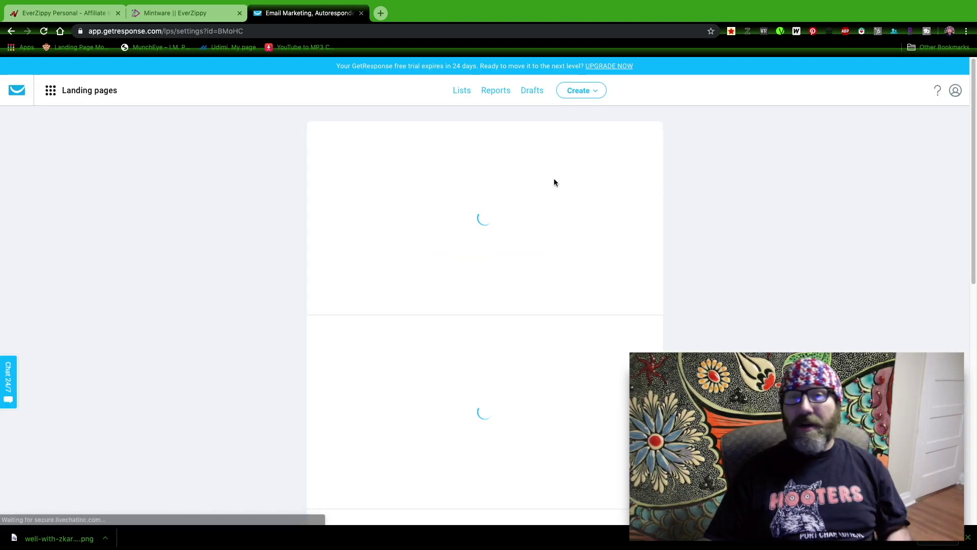
left_click(935, 96)
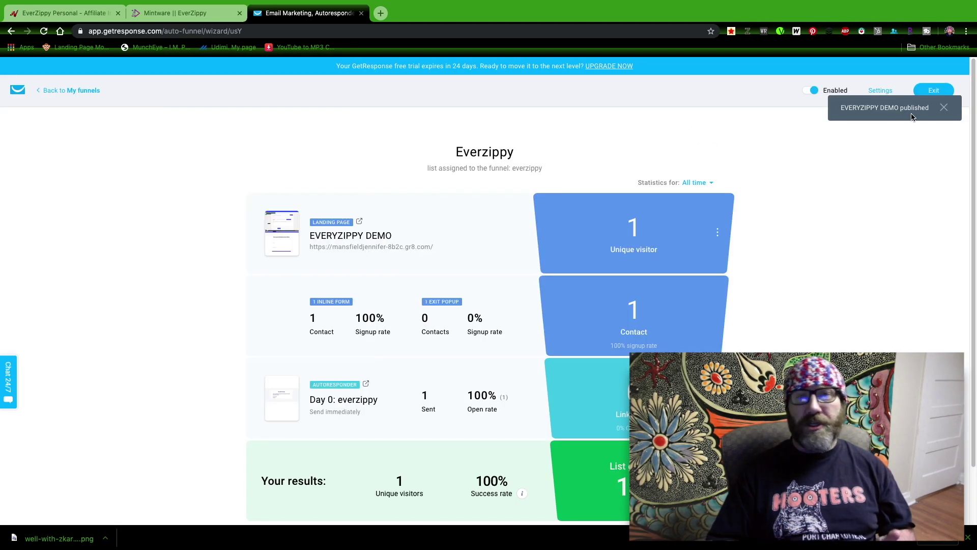
left_click(943, 109)
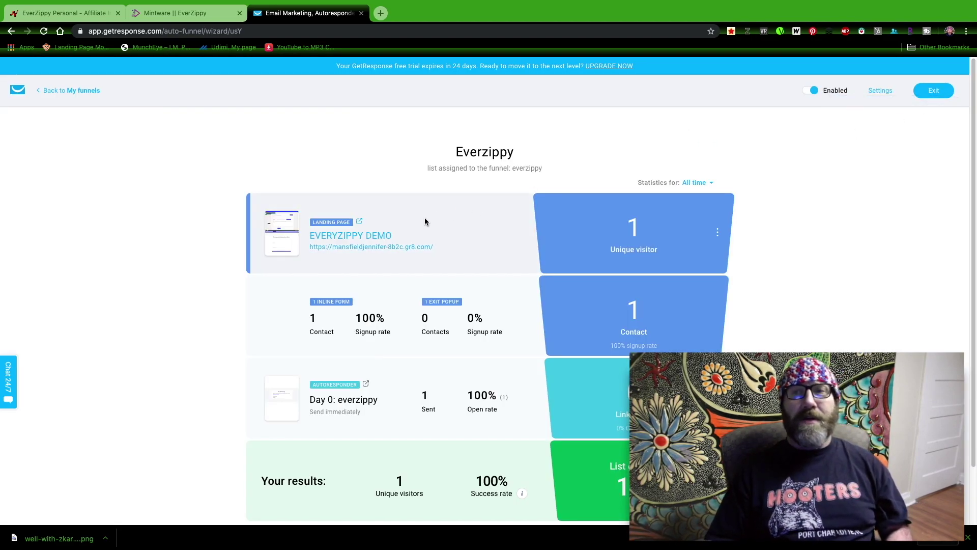
Step: Open the live EVERYZIPPY DEMO page from the funnel and compare it with the funnel overview
left_click(383, 237)
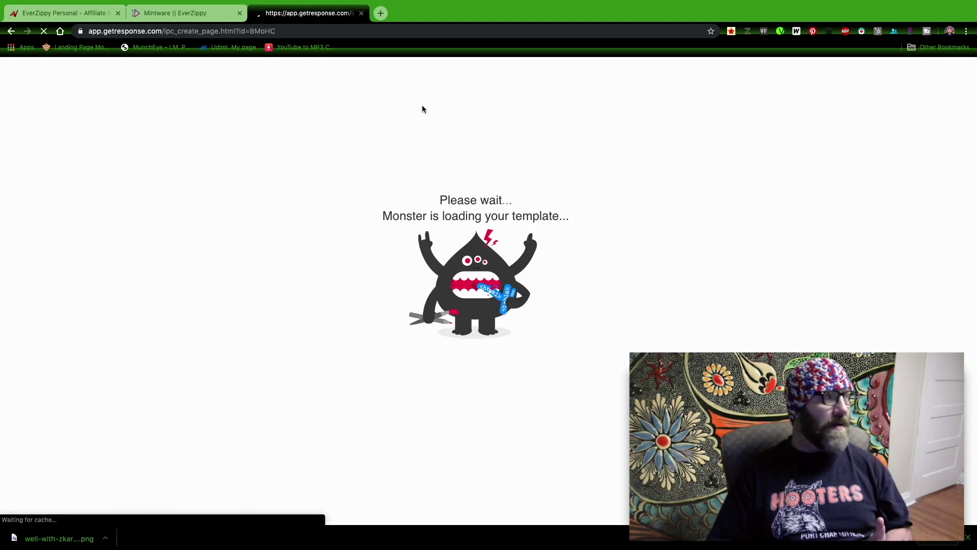
left_click(11, 31)
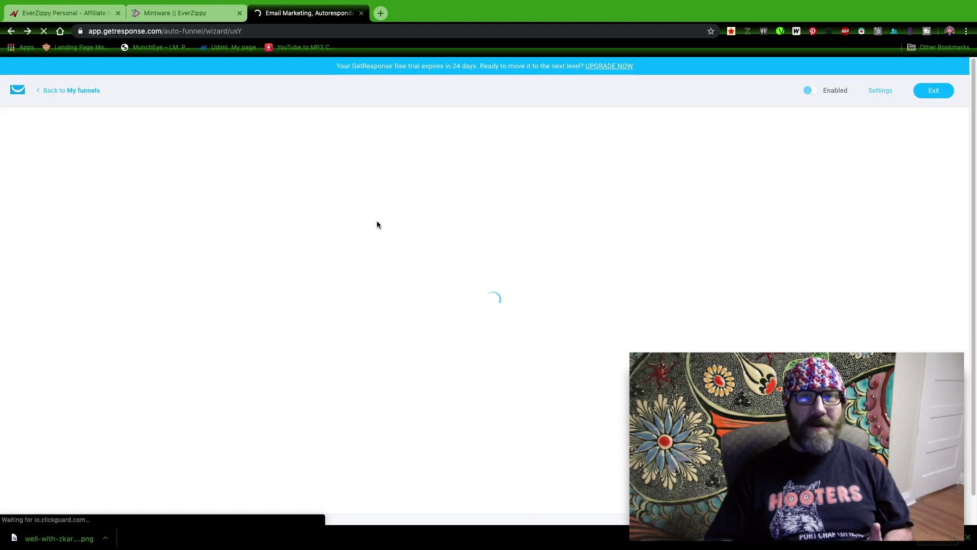
left_click(361, 247)
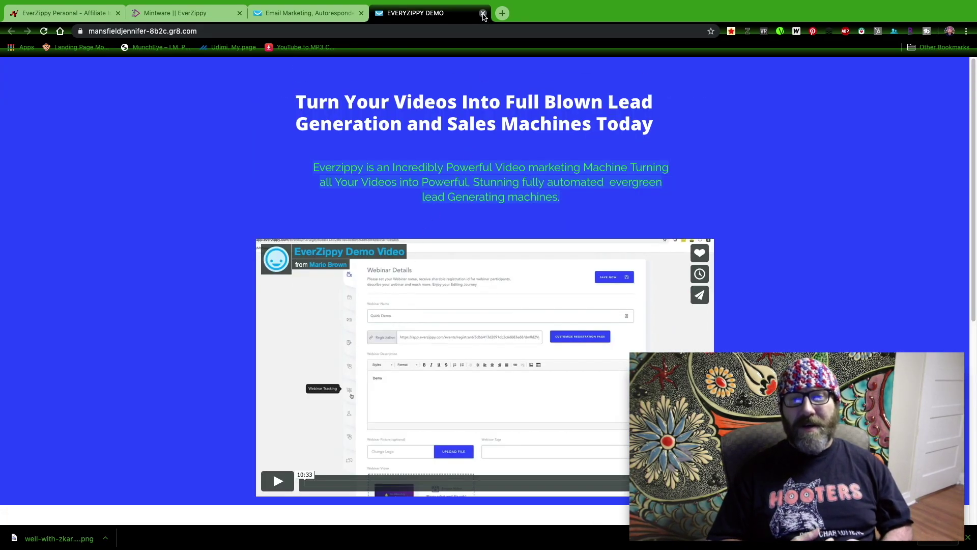
scroll(383, 491, "down", 5)
scroll(387, 473, "up", 5)
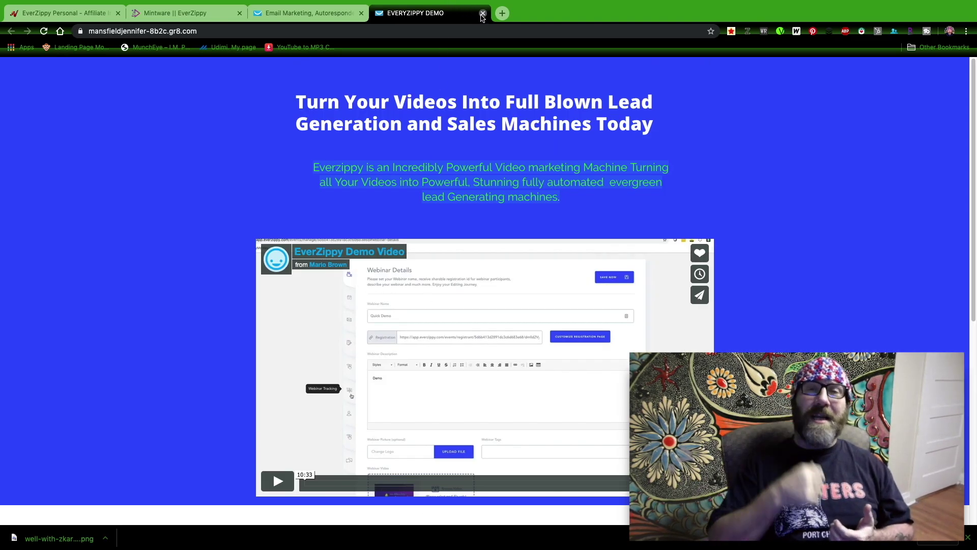
left_click(342, 22)
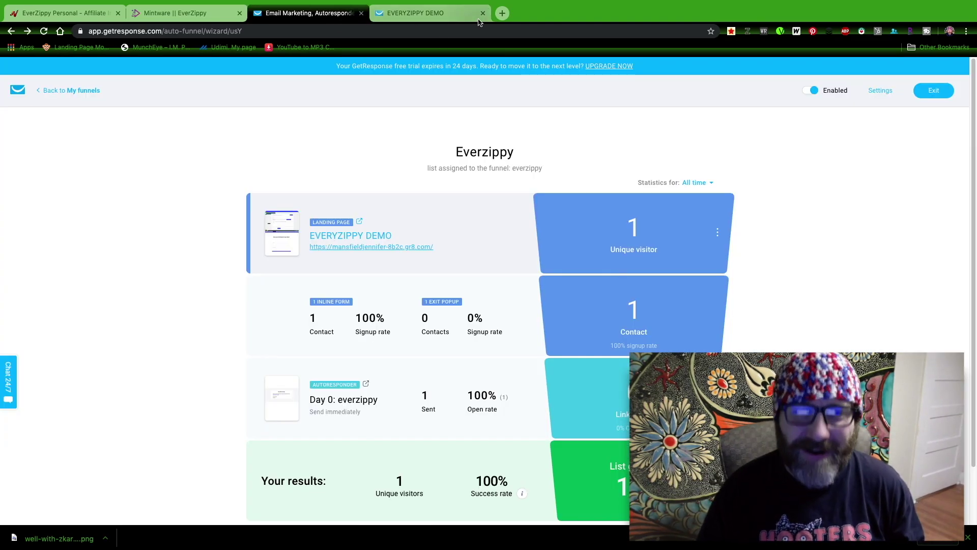
left_click(448, 17)
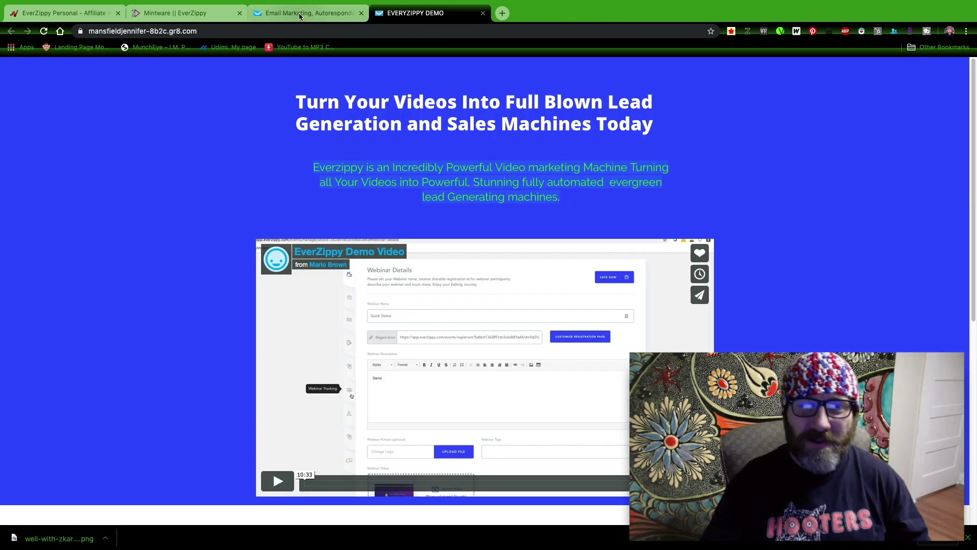
left_click(300, 13)
left_click(443, 14)
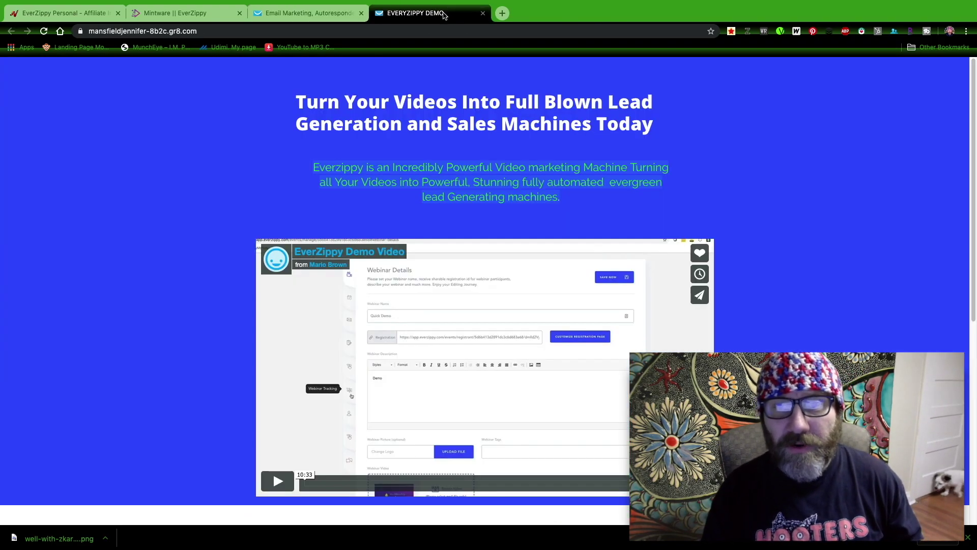